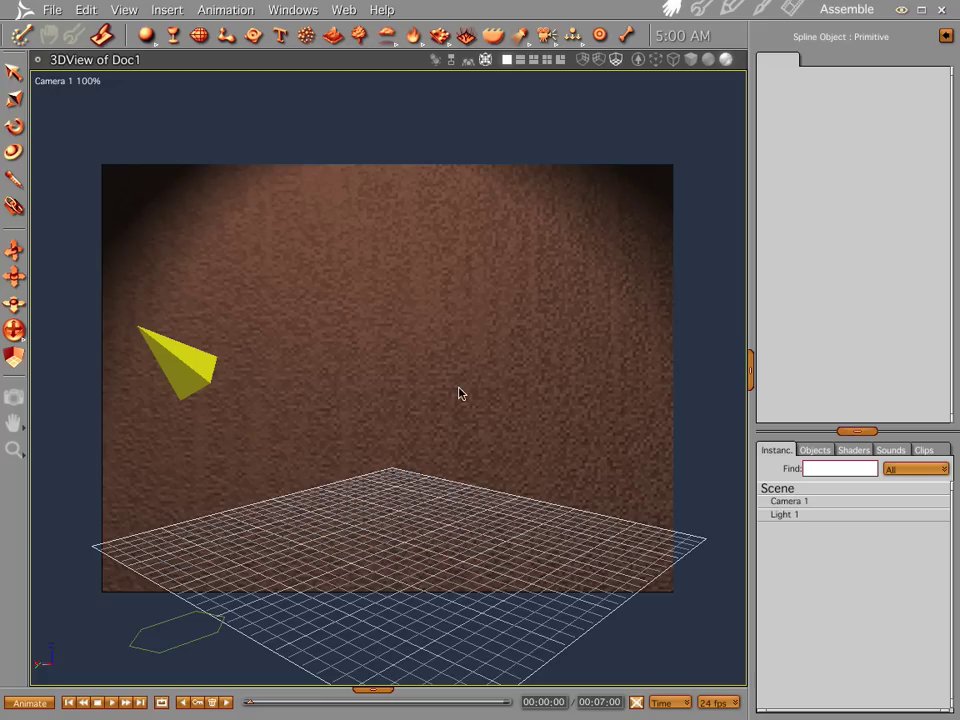
- Insert a spline object and draw a circular cross-section about 6 ft across, centred on its drawing plane
left_click(174, 39)
left_click(401, 542)
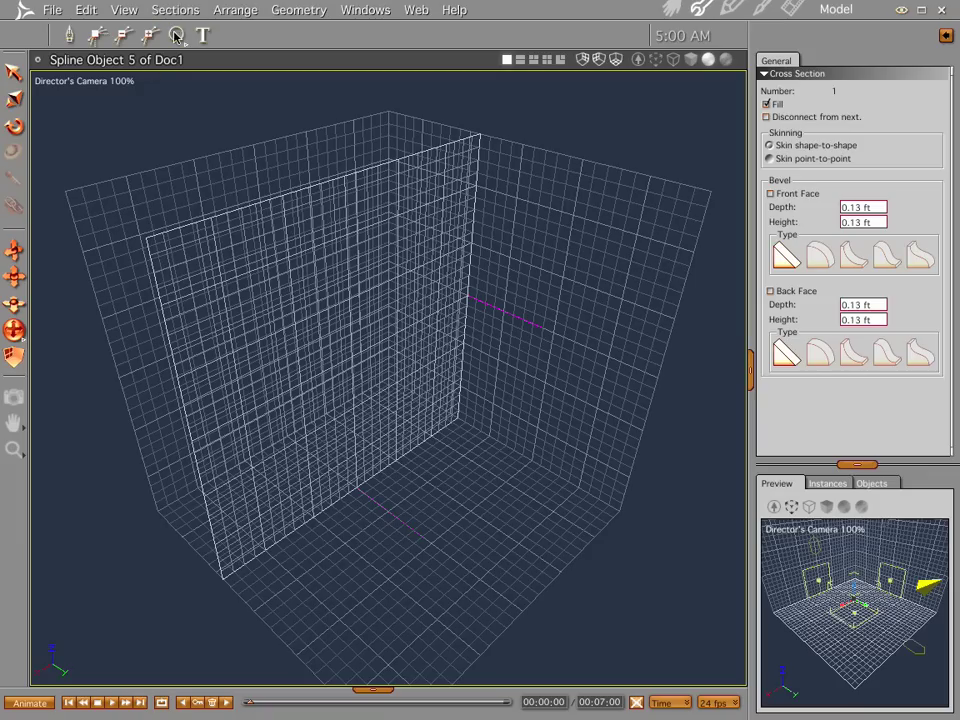
left_click(177, 37)
left_click_drag(339, 319, 389, 411)
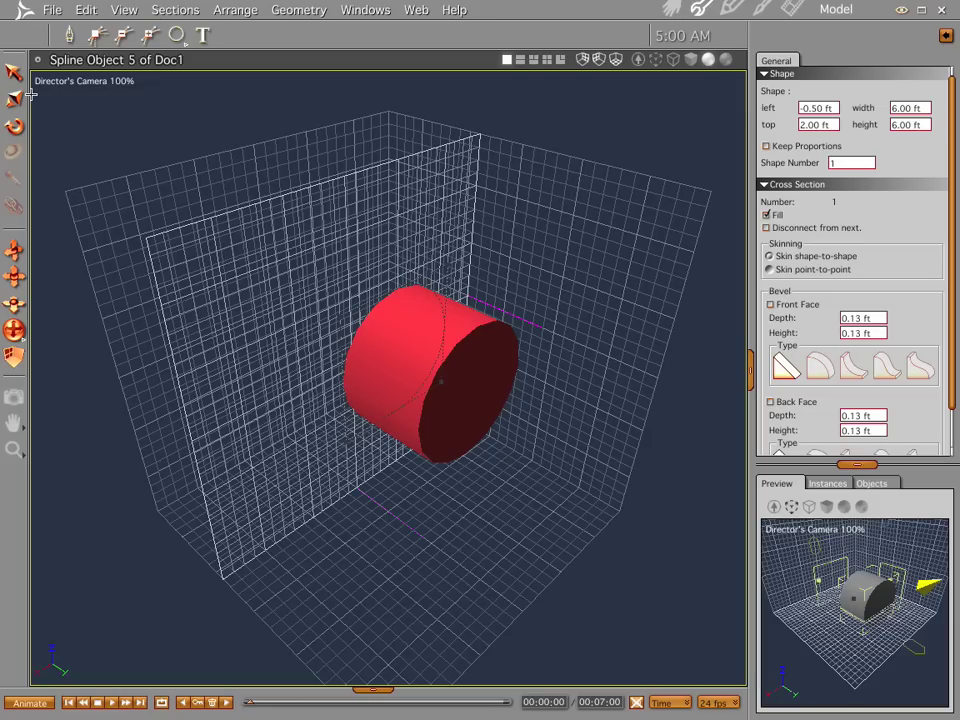
key("ctrl+shift+c")
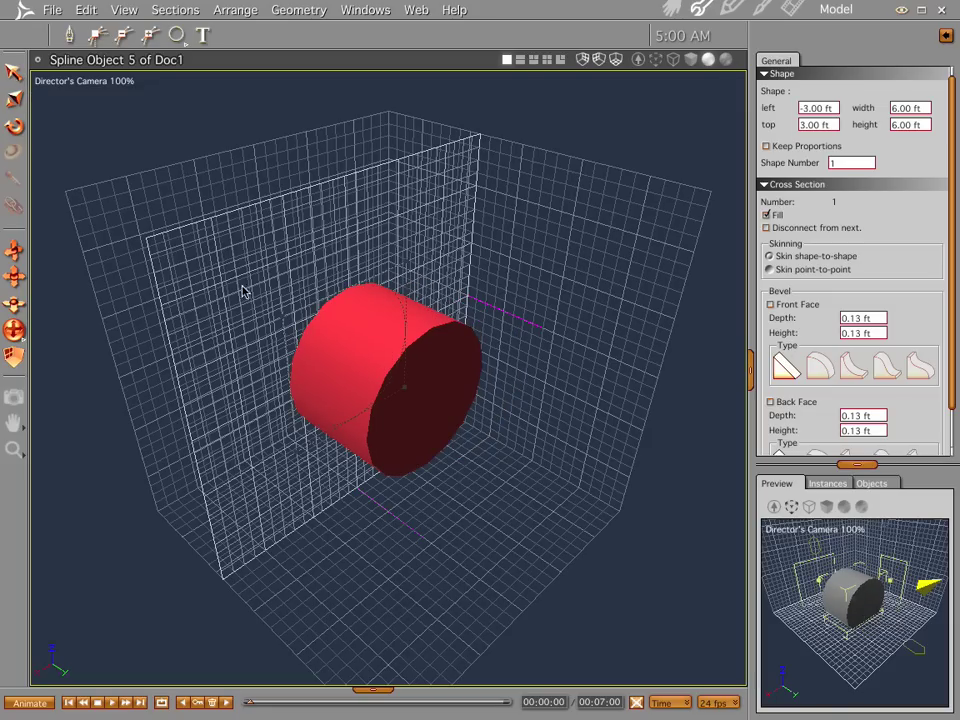
- Extend both ends of the sweep path so it runs from x -7.00 ft to 7.00 ft
left_click(449, 293)
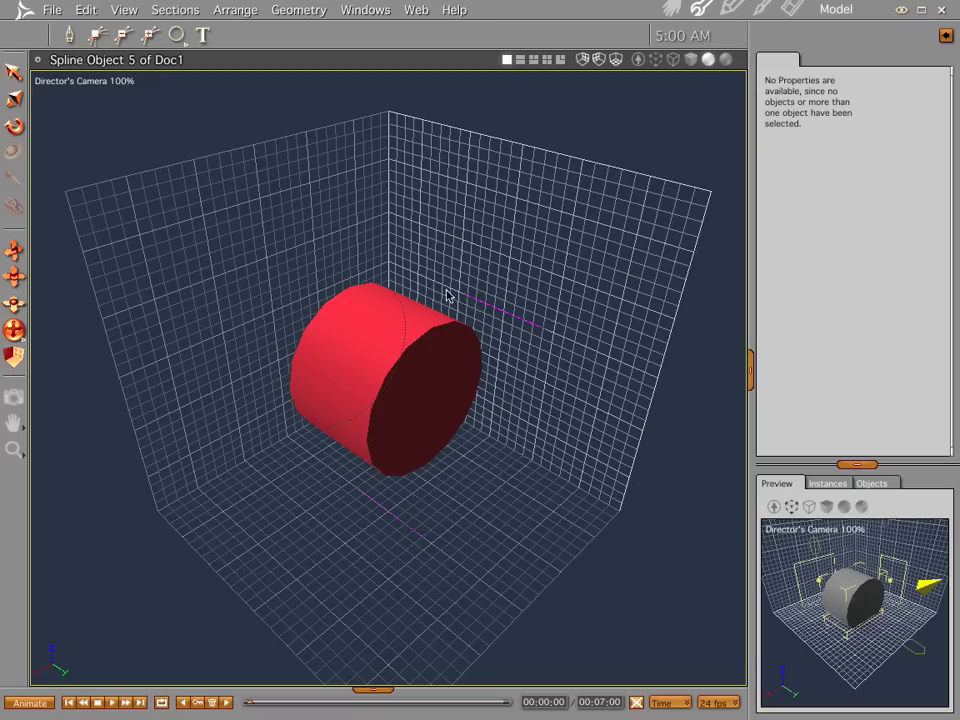
left_click_drag(467, 300, 418, 300)
left_click_drag(541, 332, 656, 379)
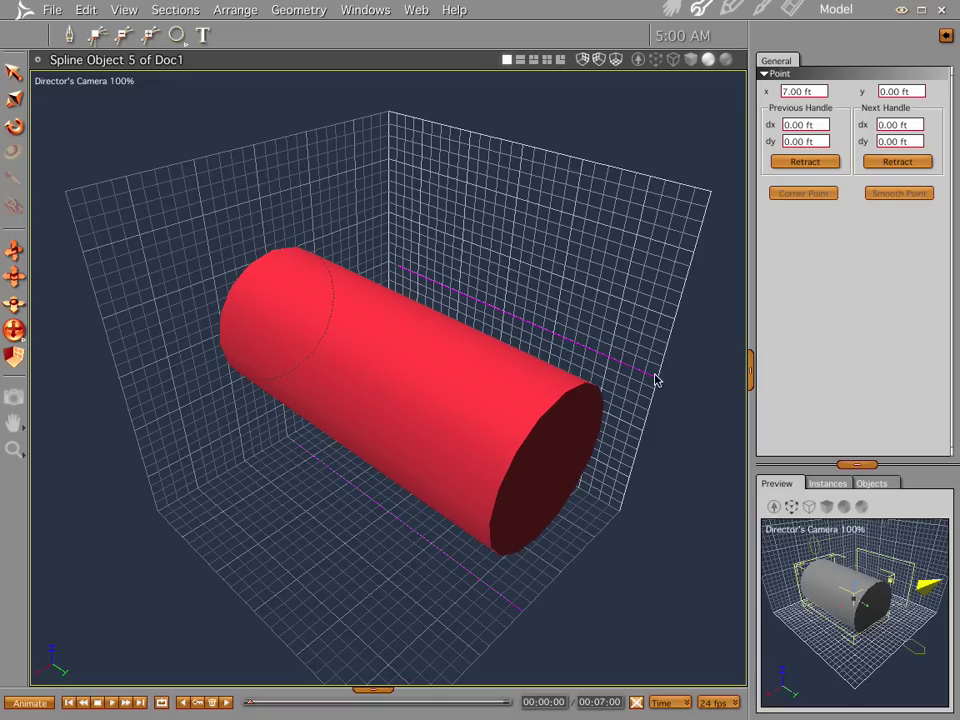
left_click_drag(400, 270, 390, 266)
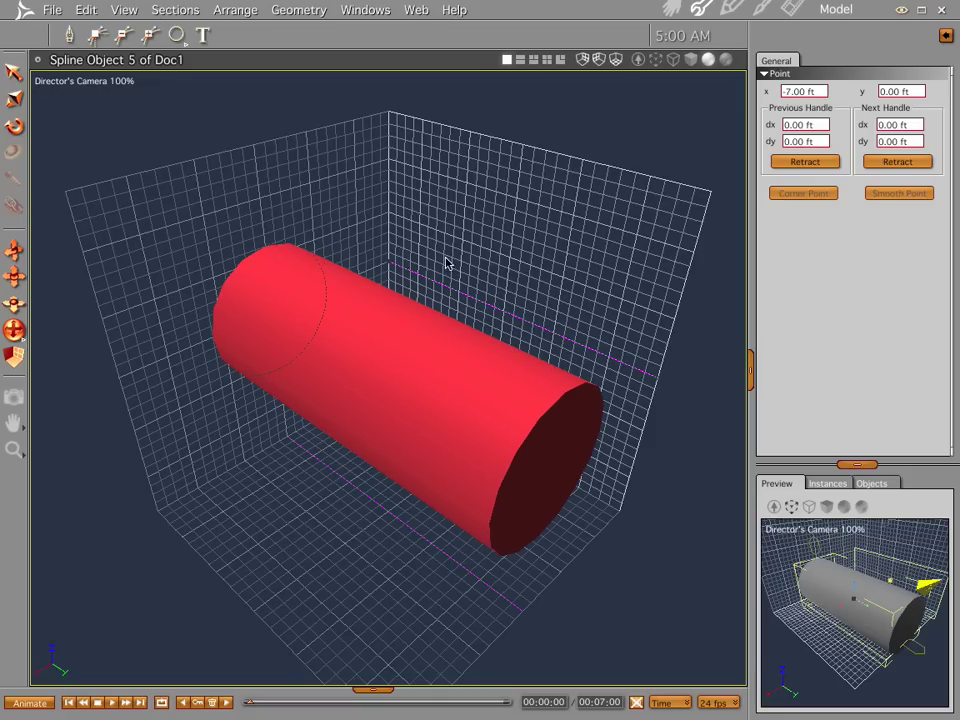
- Scale the circular cross-section down evenly to 4.50 ft wide and 4.50 ft high
left_click(279, 311)
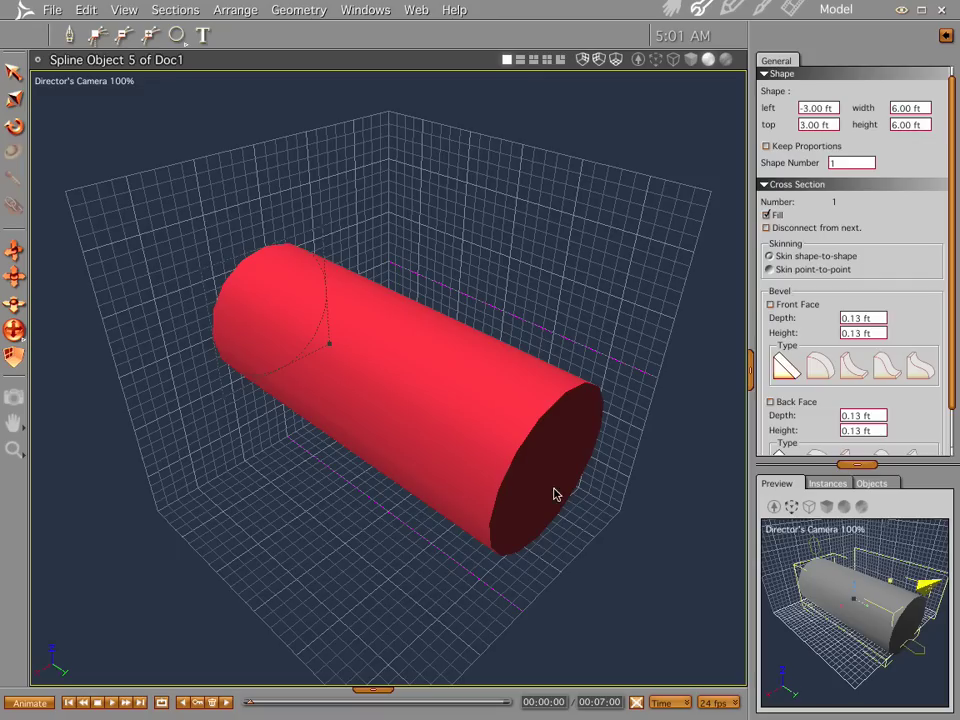
left_click(549, 484)
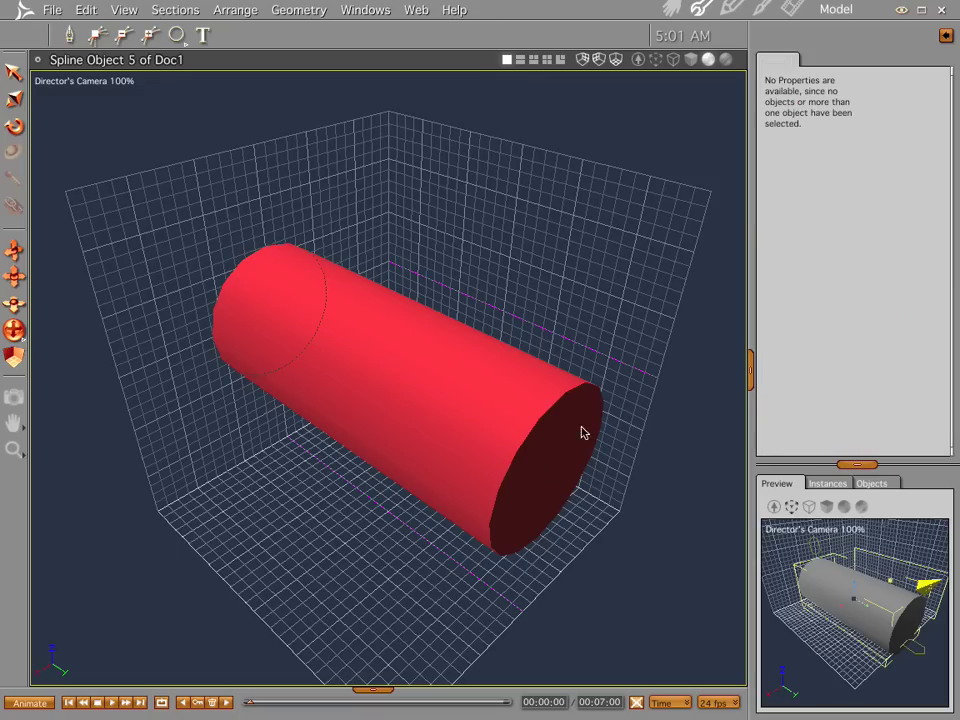
left_click(267, 293)
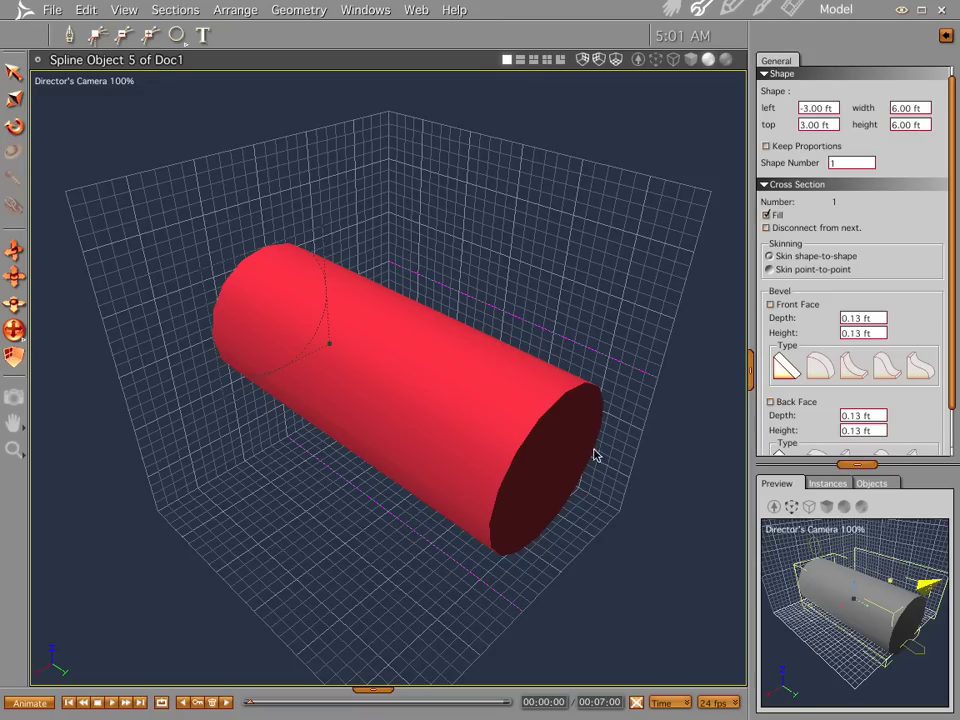
left_click(563, 443)
left_click(273, 294)
left_click(322, 230)
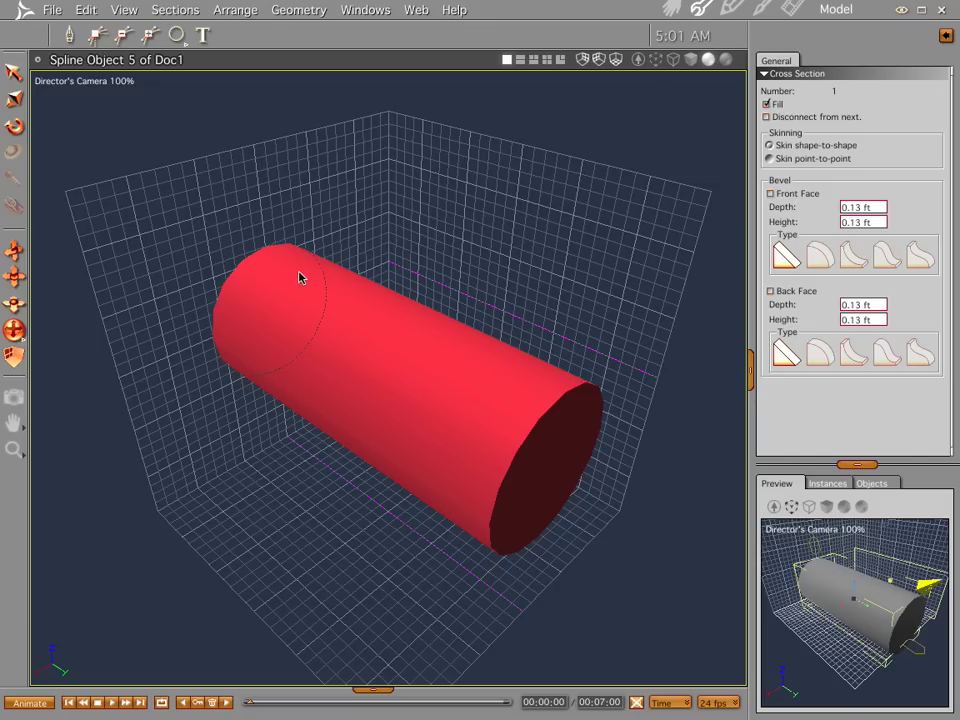
left_click(321, 231)
left_click(321, 231)
left_click(195, 272)
left_click(203, 272)
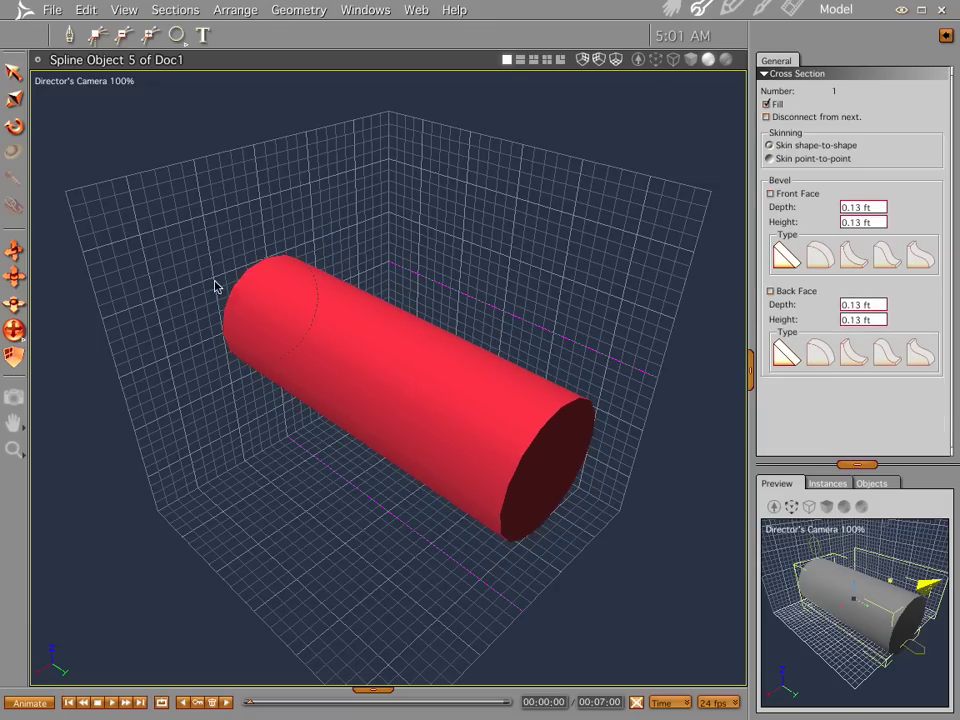
mouse_move(215, 282)
left_mouse_down()
mouse_move(223, 291)
mouse_move(213, 282)
left_mouse_up()
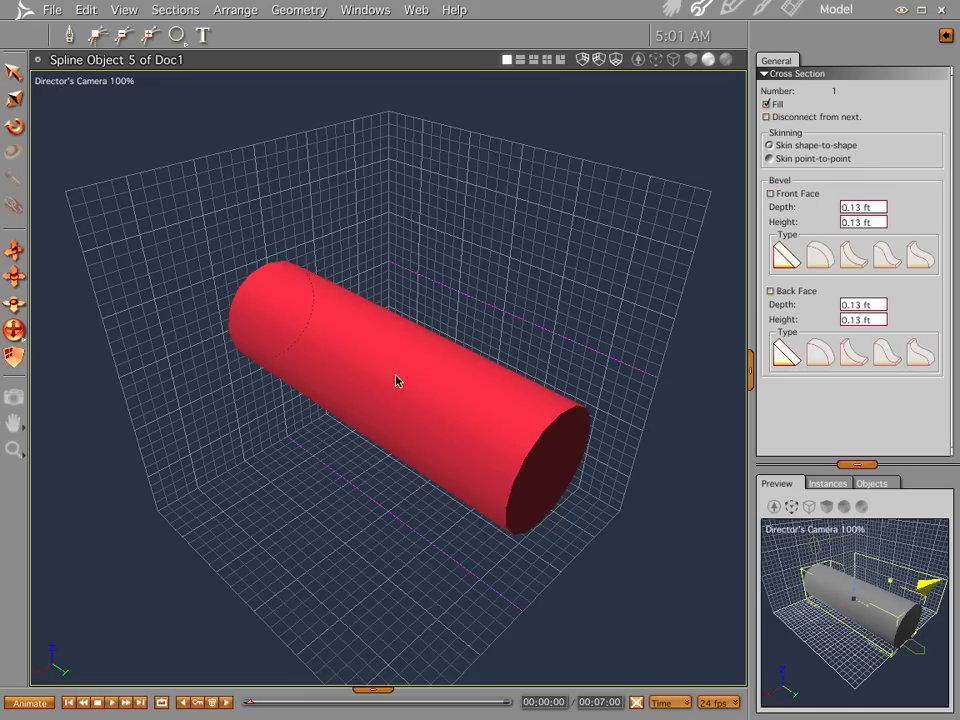
- Create a second cross-section at the far end of the cylinder
left_click(289, 303)
left_click(557, 467)
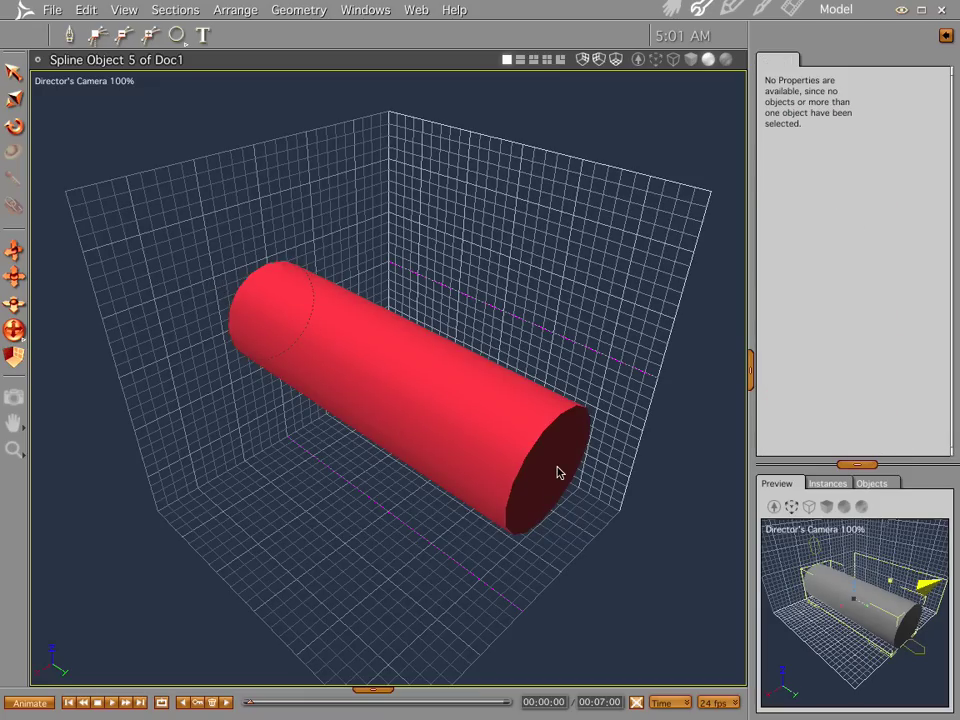
left_click(279, 315)
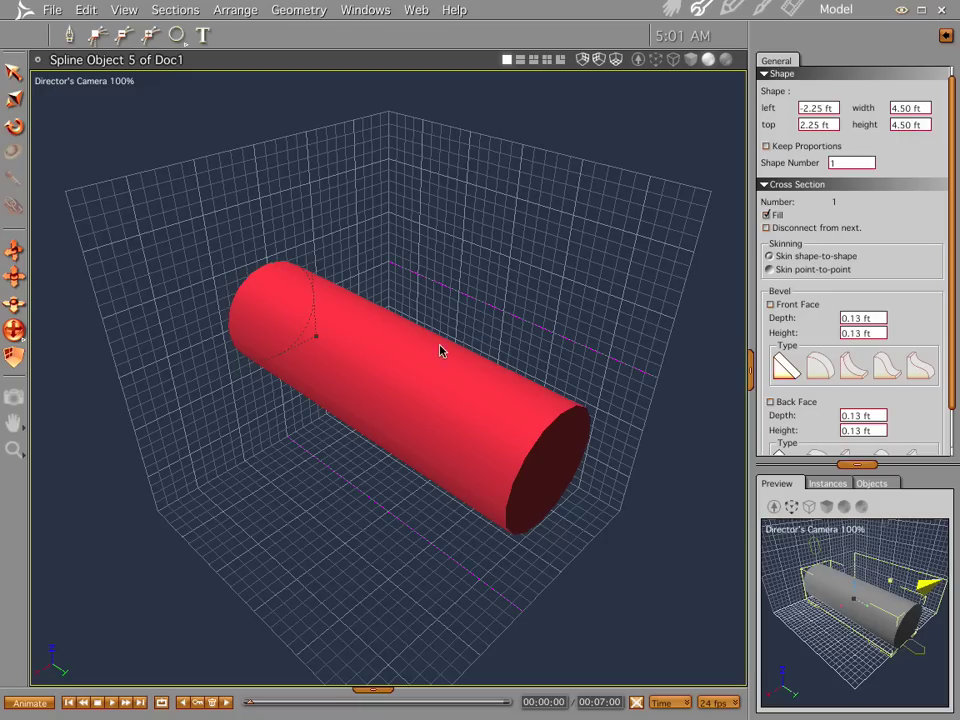
left_click(186, 10)
left_click(188, 95)
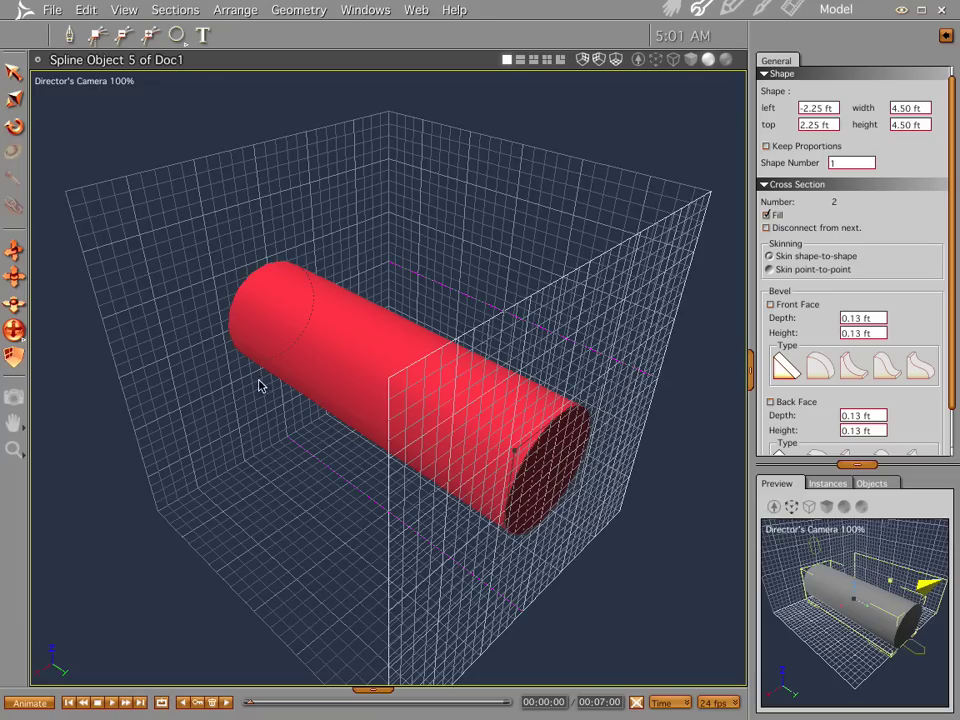
- Create 5 intermediate cross-sections between the first cross-section and the end one
left_click(249, 296)
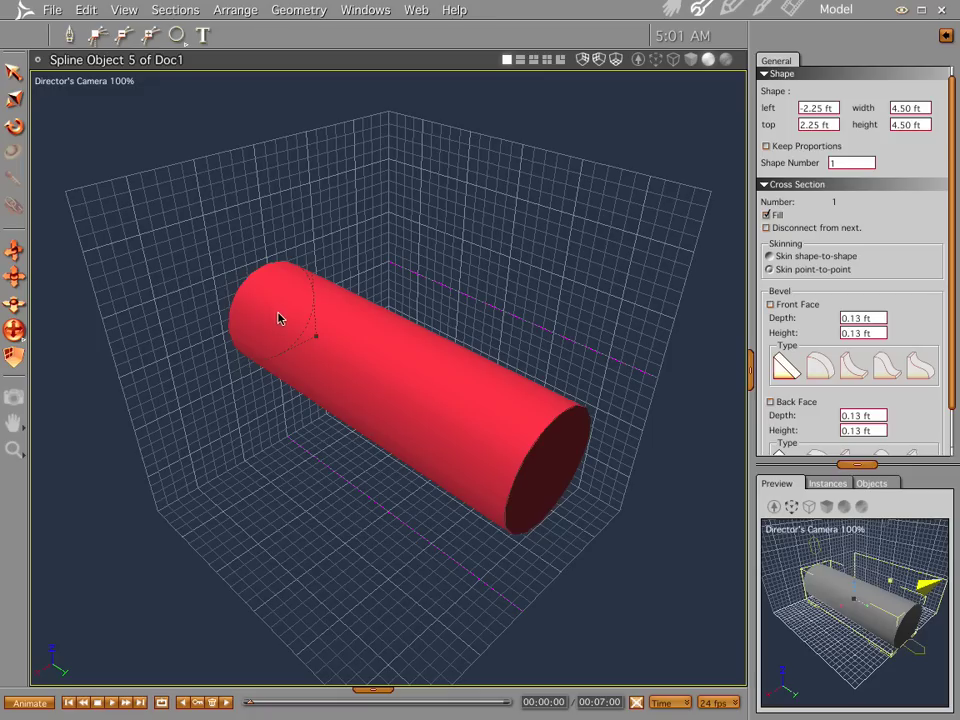
left_click(172, 9)
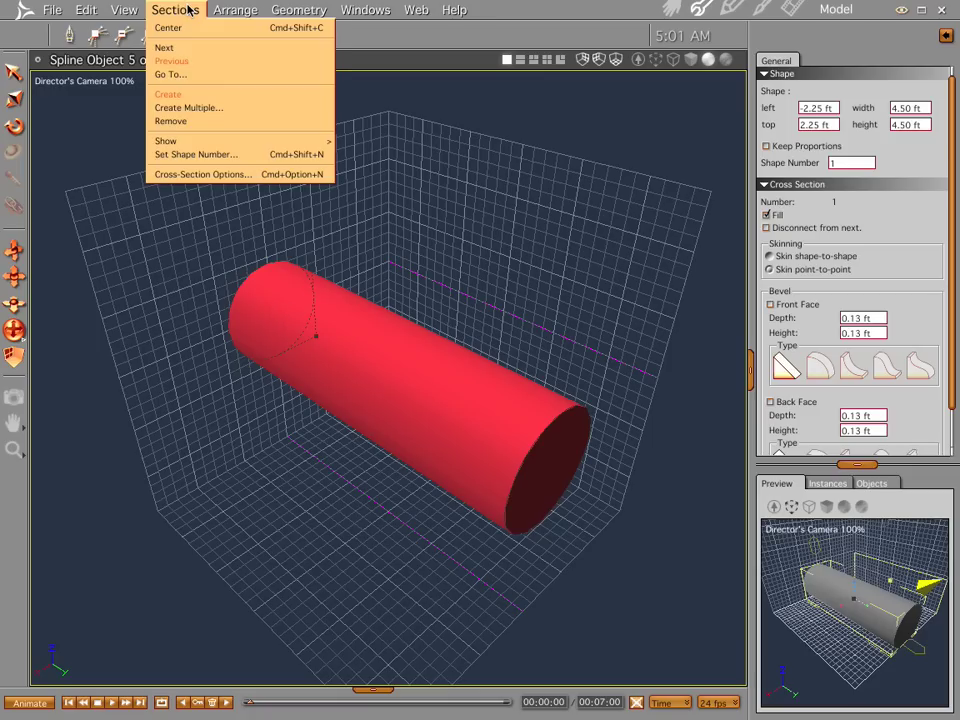
left_click(205, 107)
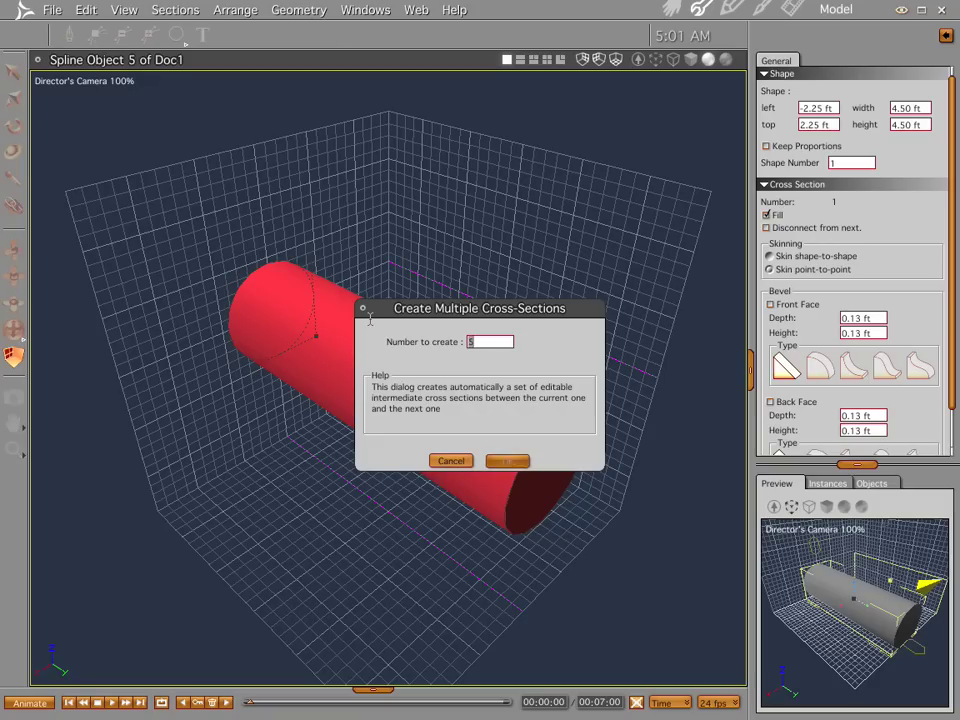
key("Return")
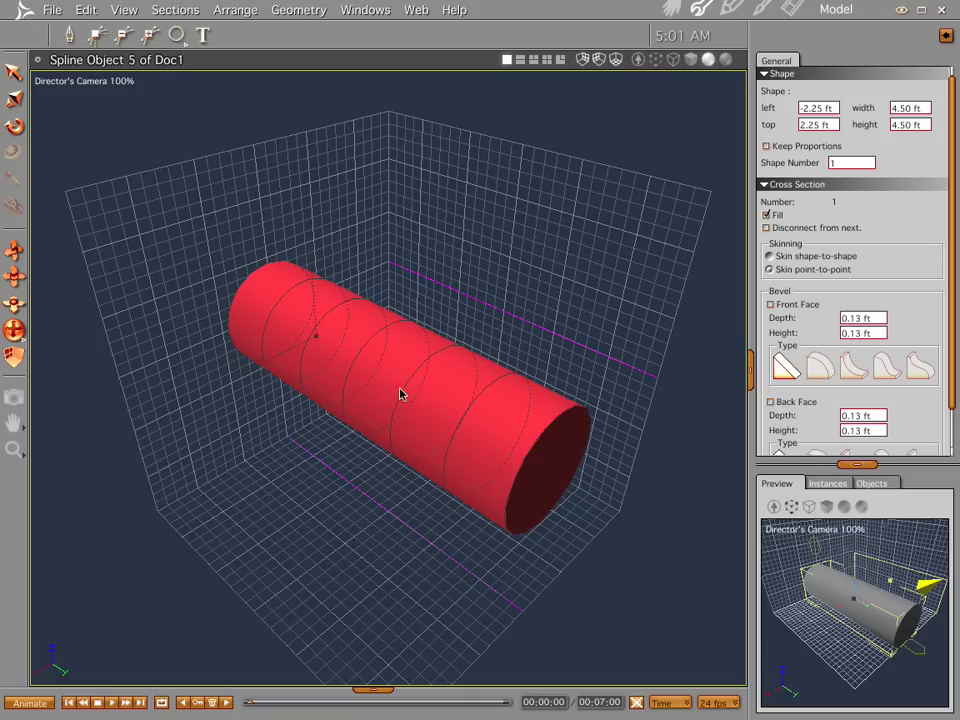
middle_click_drag(387, 383, 446, 356)
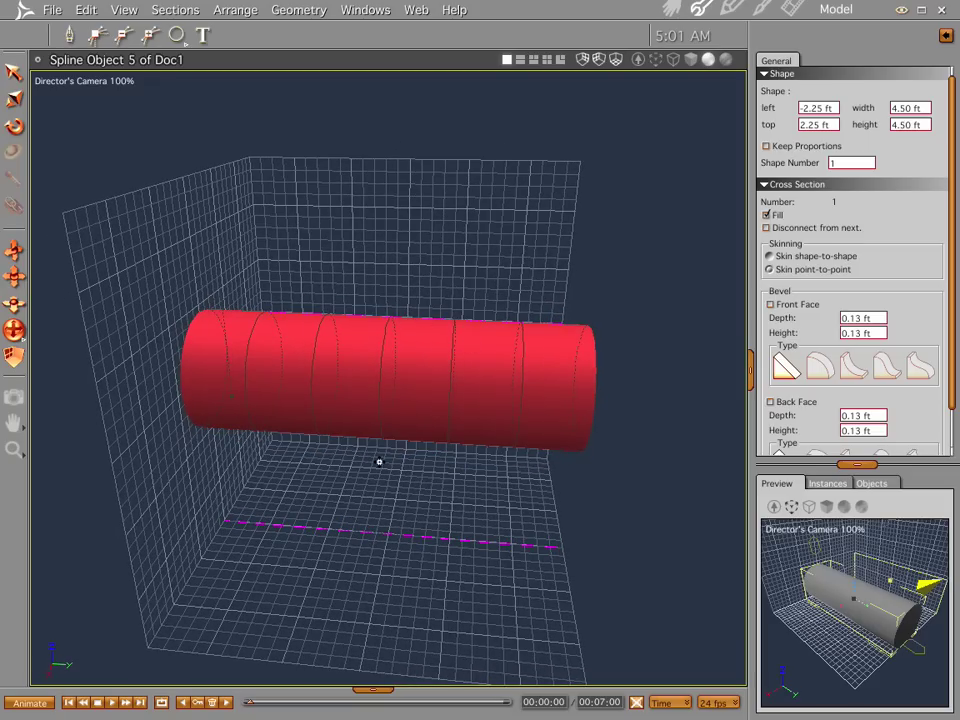
left_click_drag(379, 462, 324, 491)
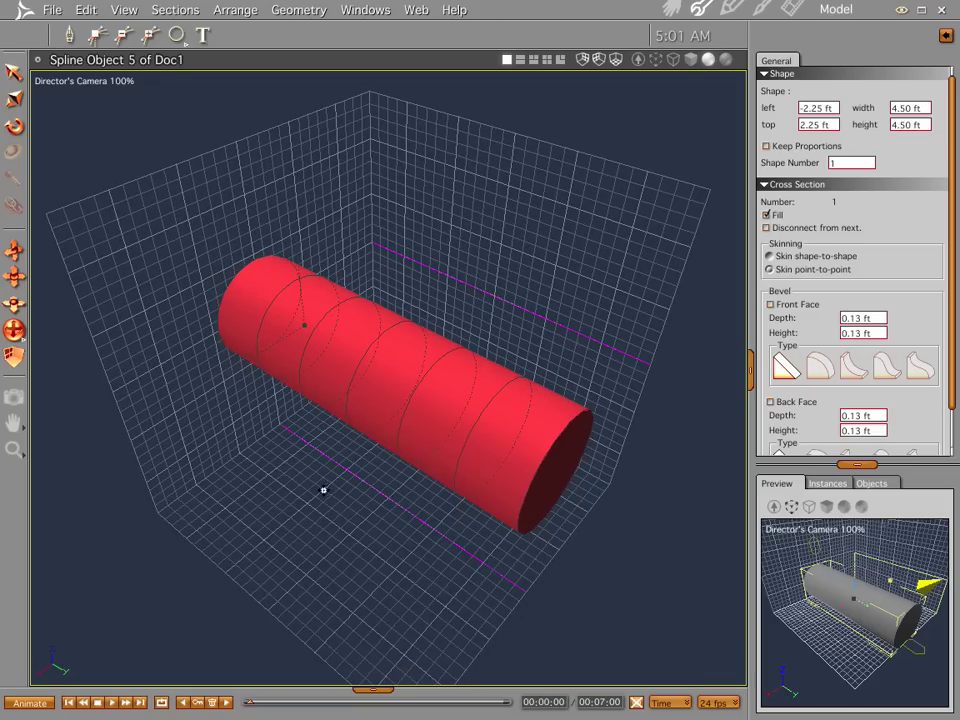
- Select the cylinder's cross-sections one after another to examine their shape properties
left_click(14, 76)
left_click(280, 350)
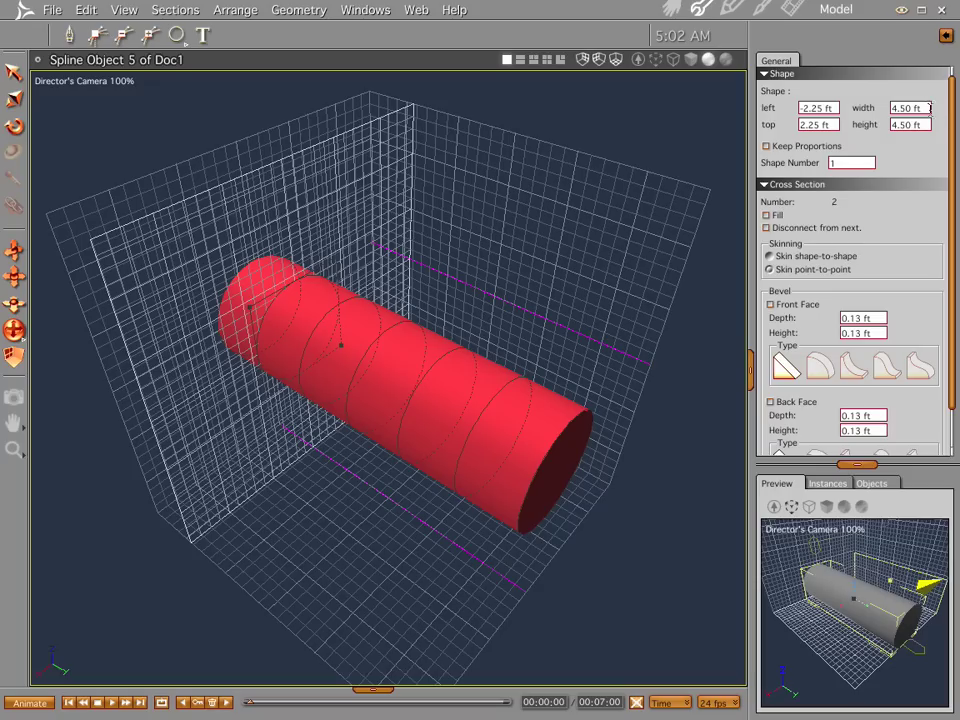
left_click(344, 373)
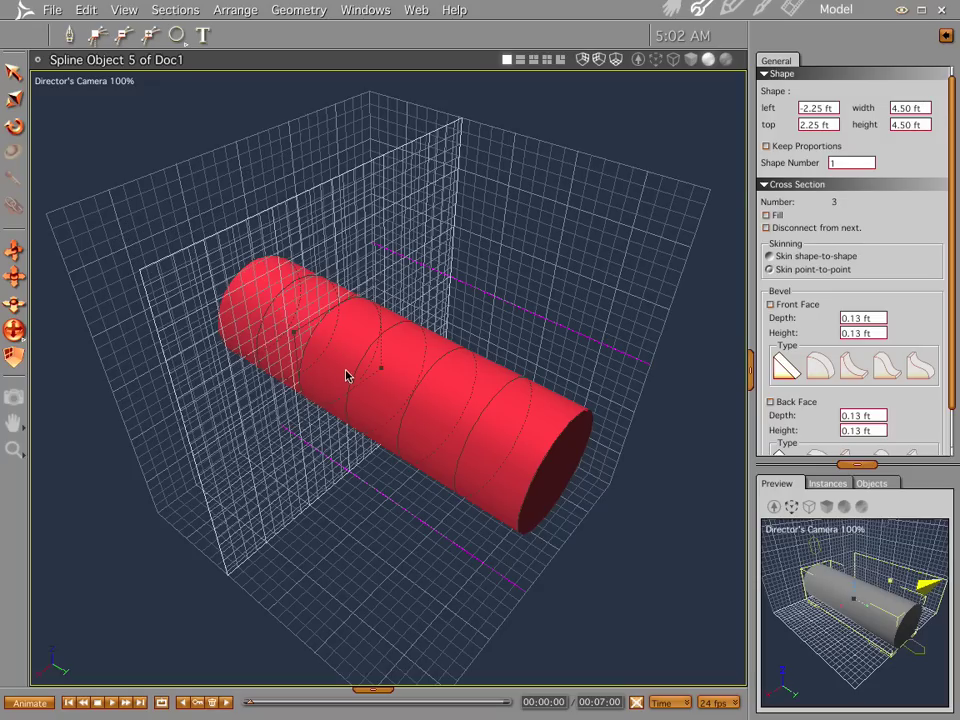
left_click(423, 398)
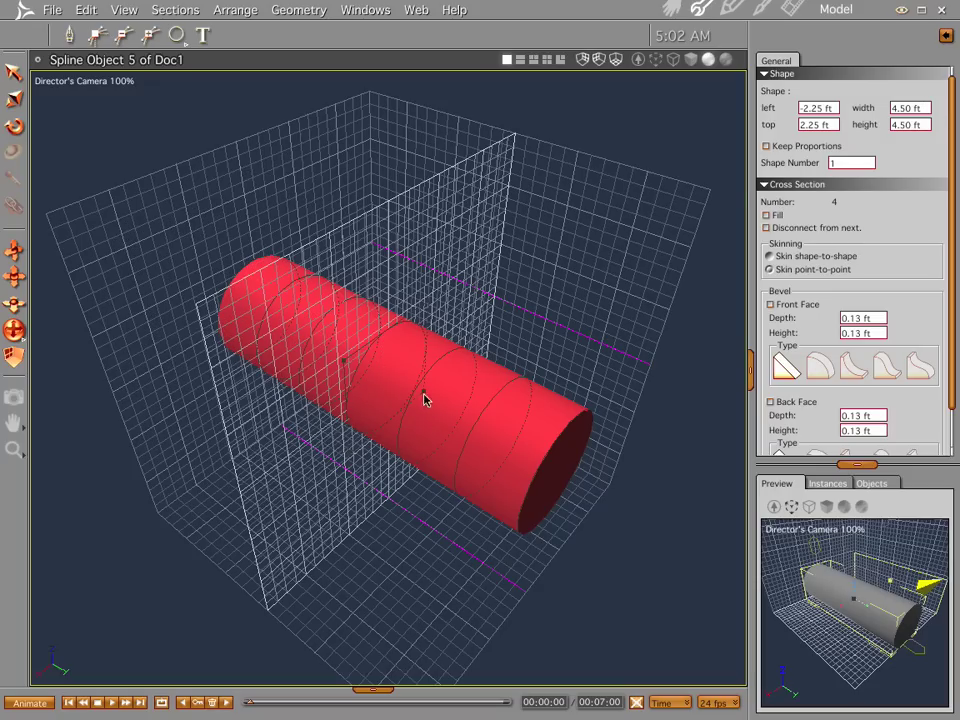
left_click(452, 438)
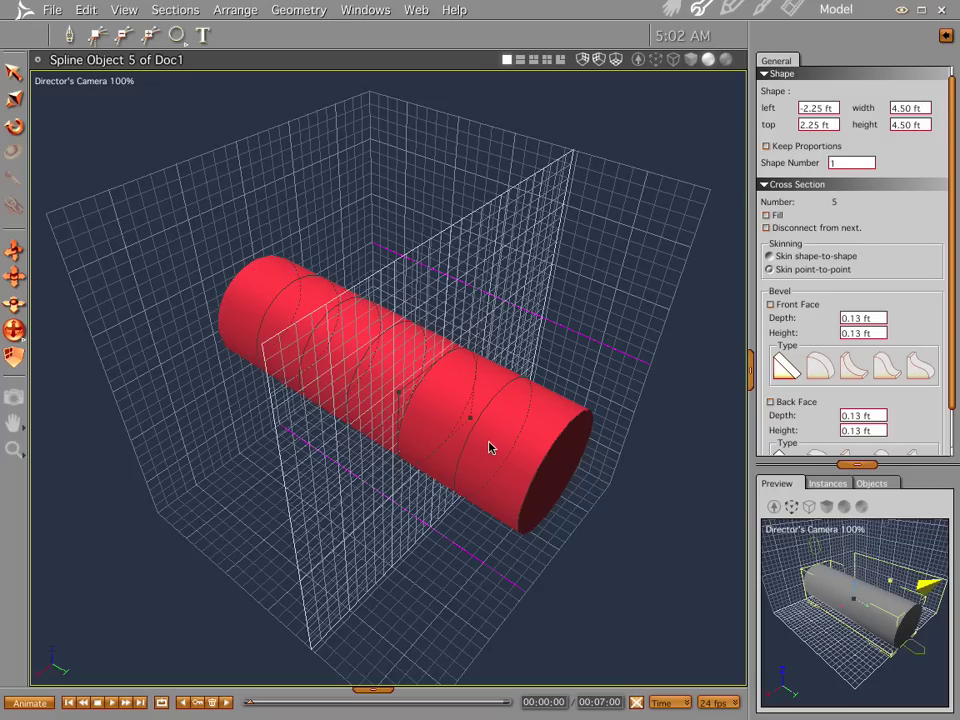
left_click(489, 446)
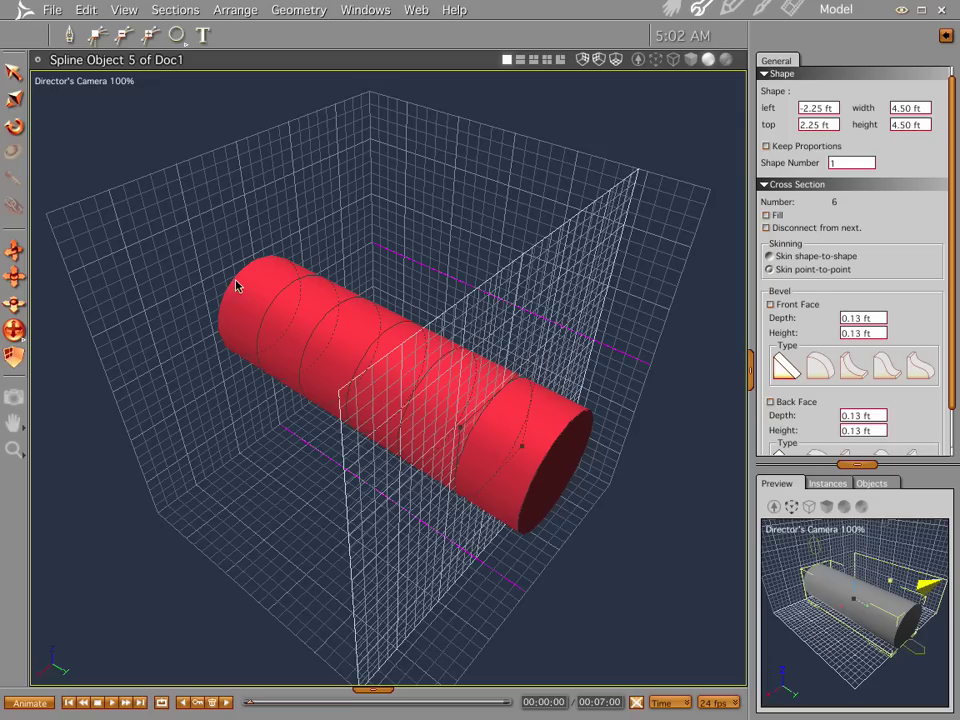
left_click(248, 305)
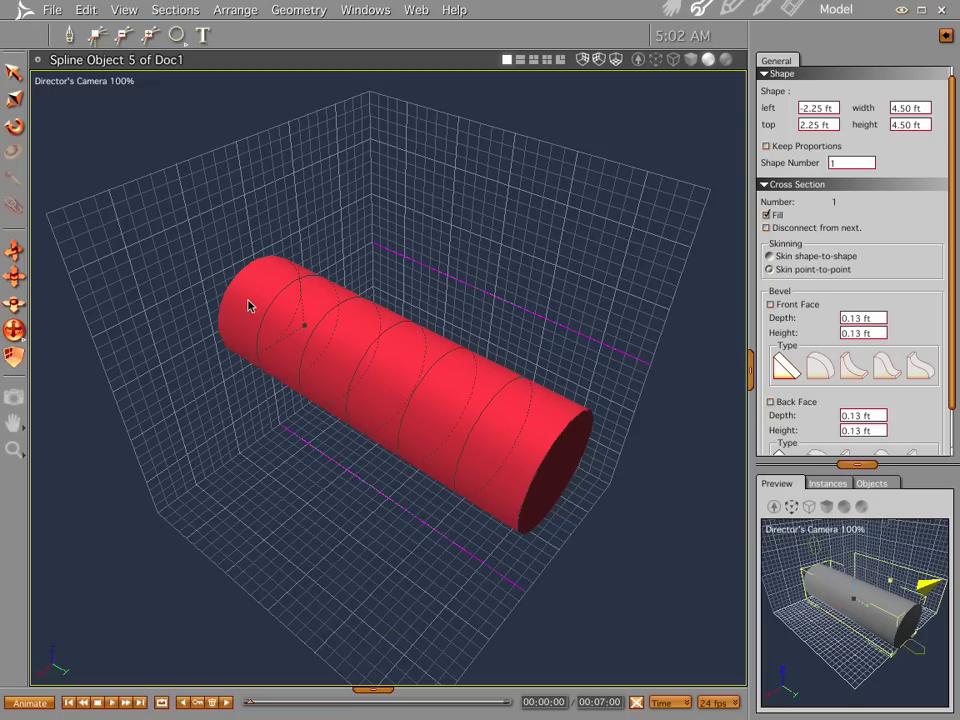
left_click(284, 370)
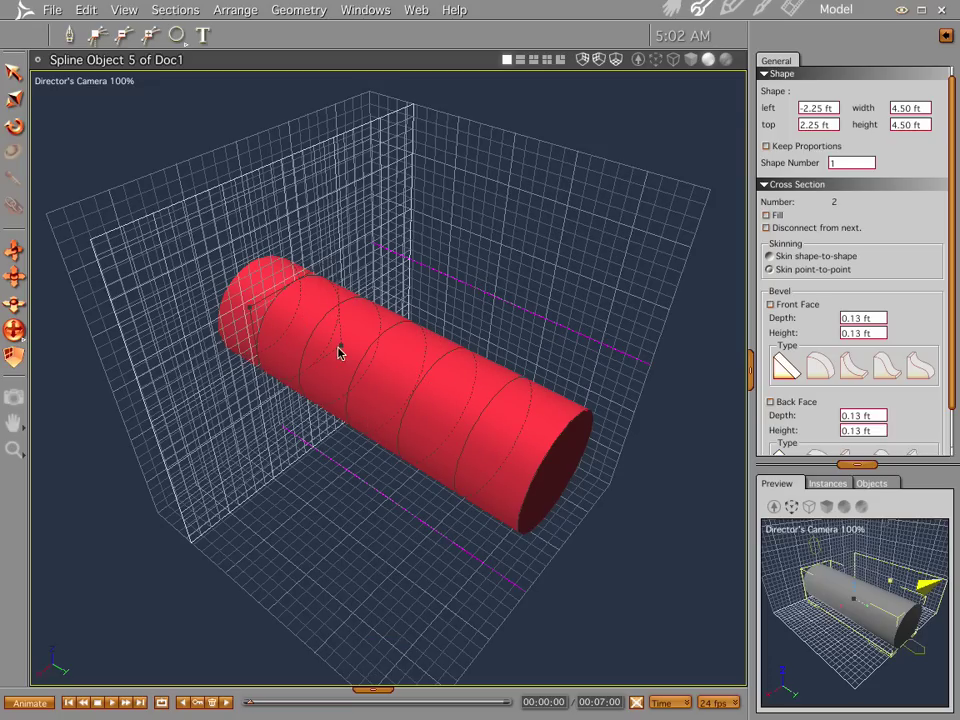
- Set the third cross-section circle's width and height to 3.50 ft
left_click(320, 394)
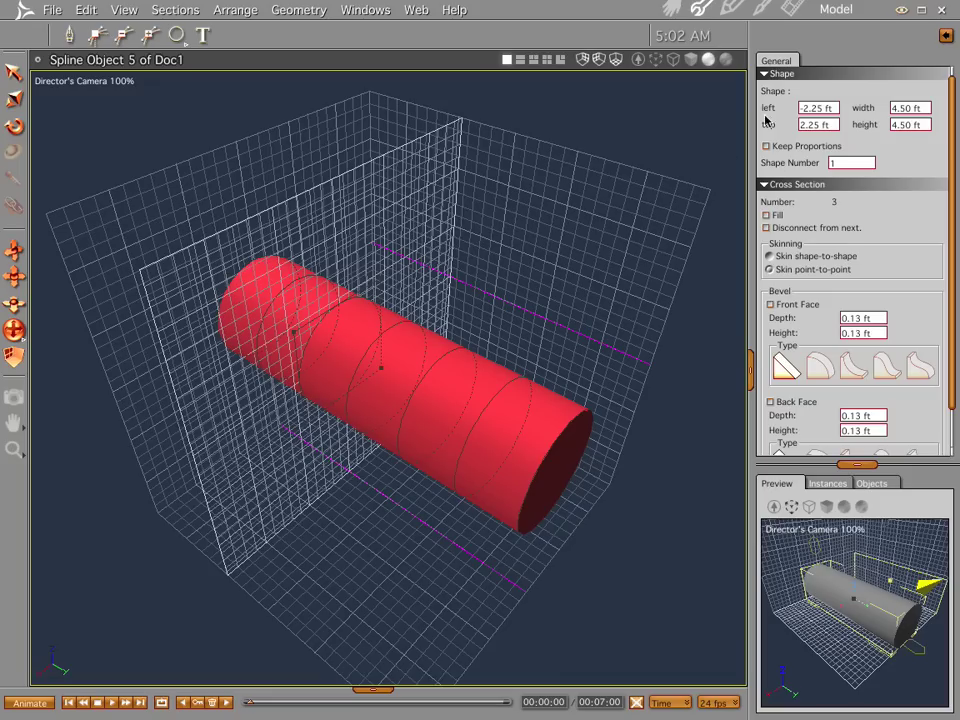
left_click(929, 107)
type("3.5")
key("Return")
left_click(928, 107)
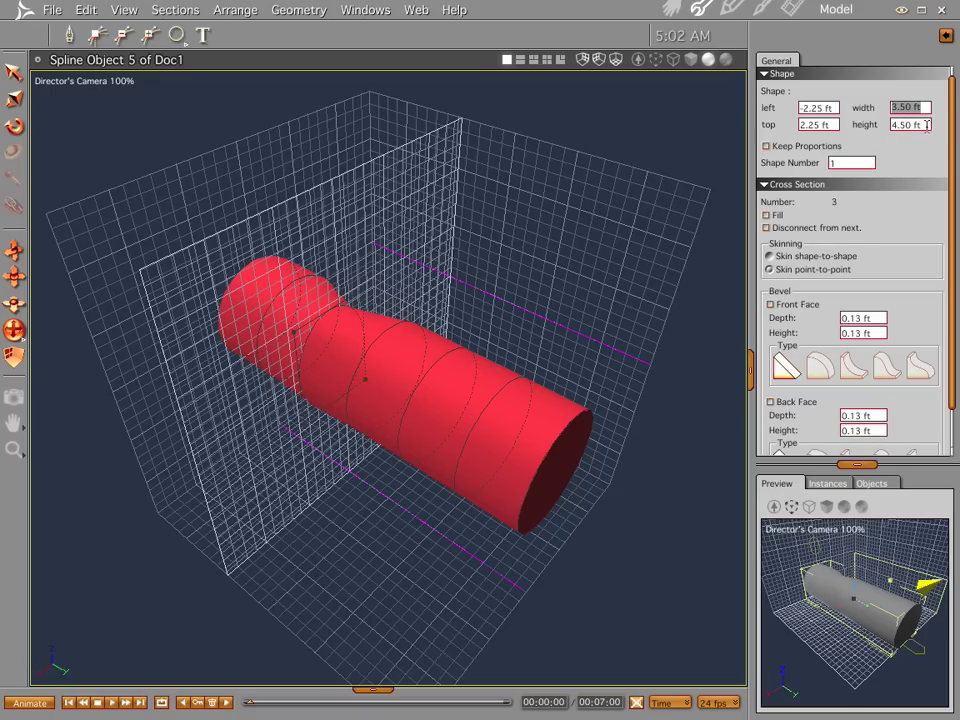
left_click(926, 124)
type("3")
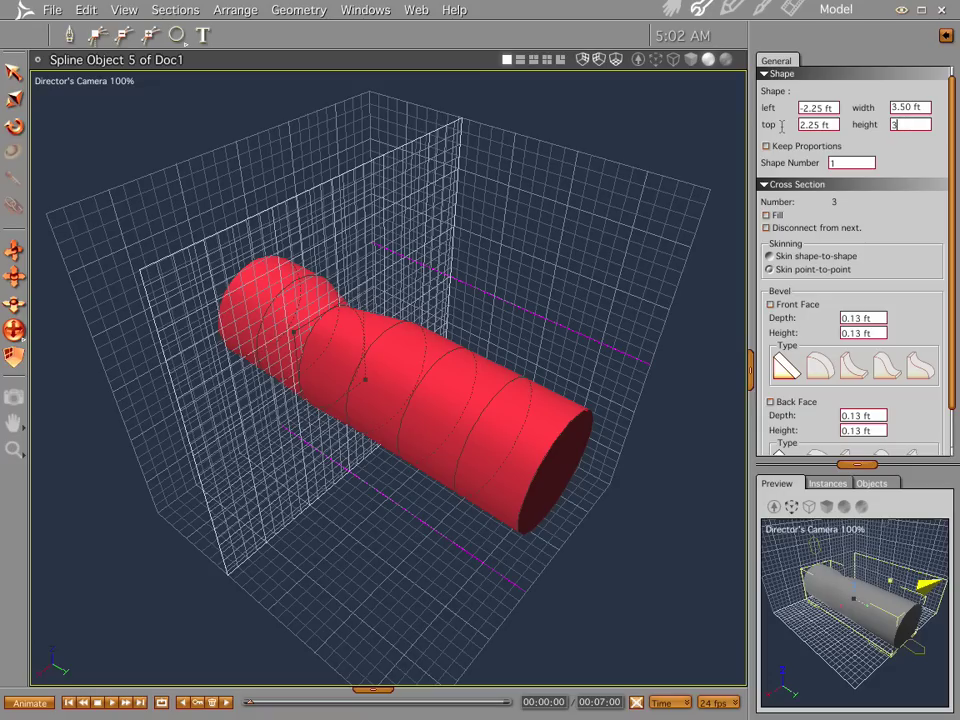
type(".5")
key("Return")
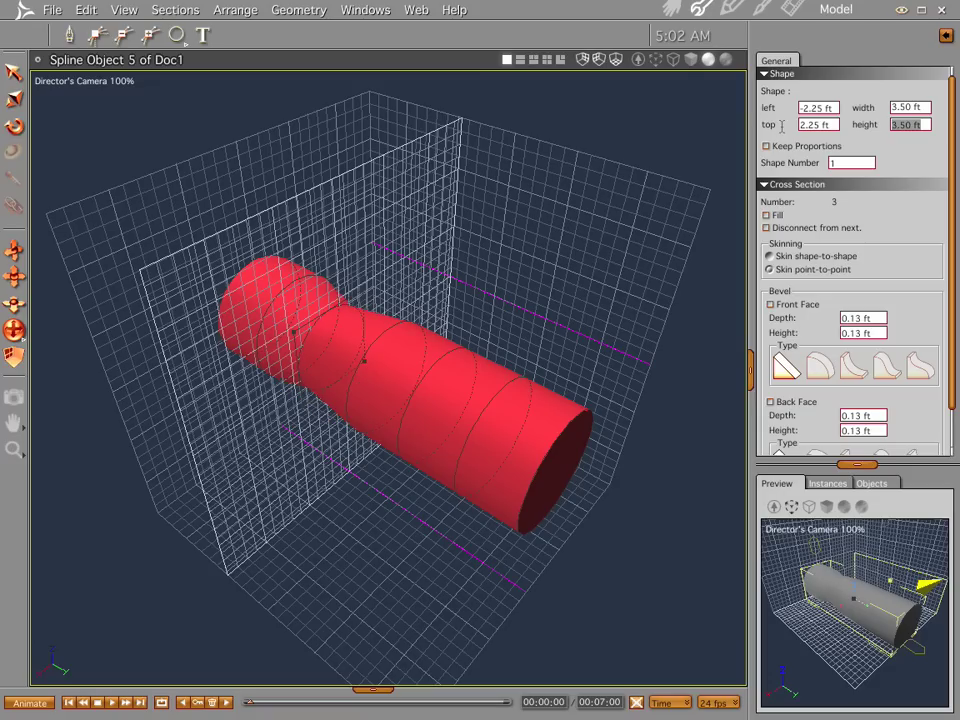
- Set the fourth cross-section circle's width and height to 3.50 ft
left_click(376, 391)
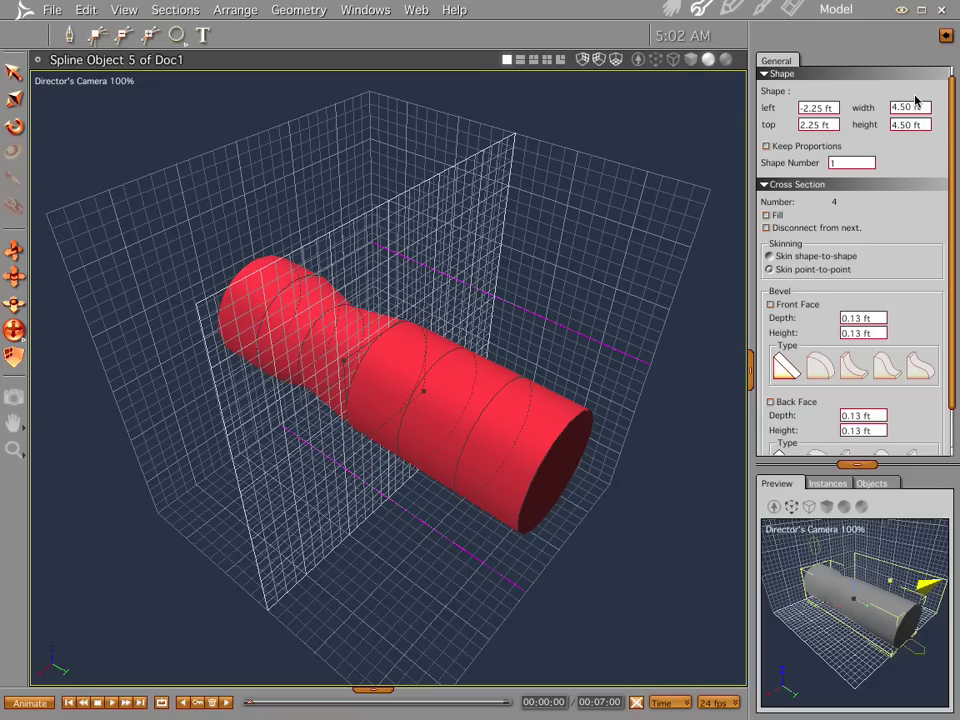
left_click_drag(926, 107, 834, 97)
type("3.5")
key("Return")
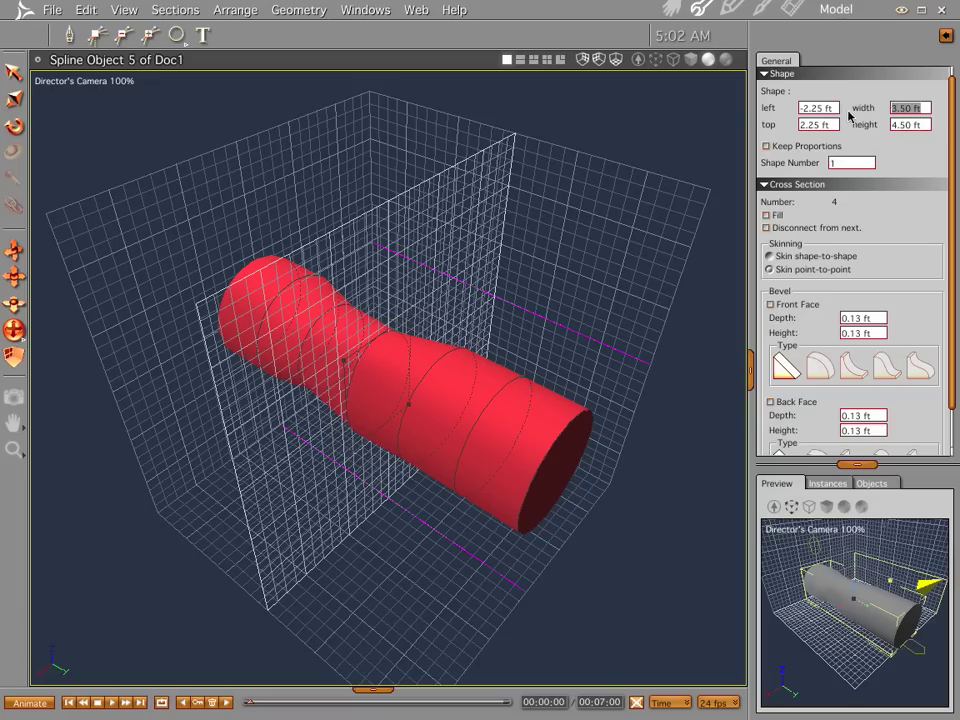
left_click(925, 124)
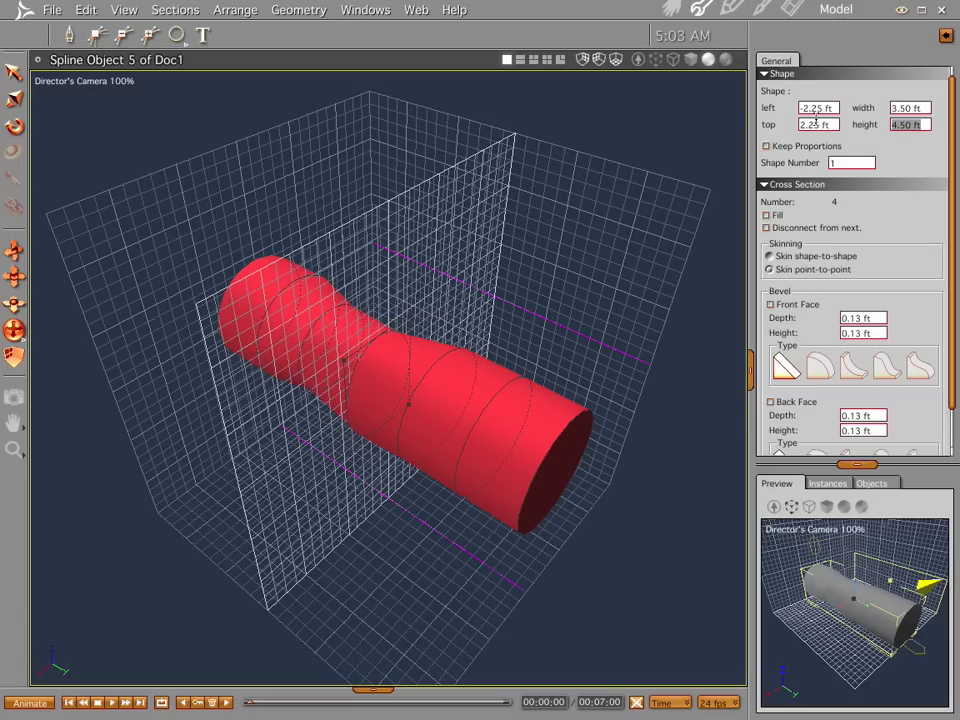
type("3.5")
key("Return")
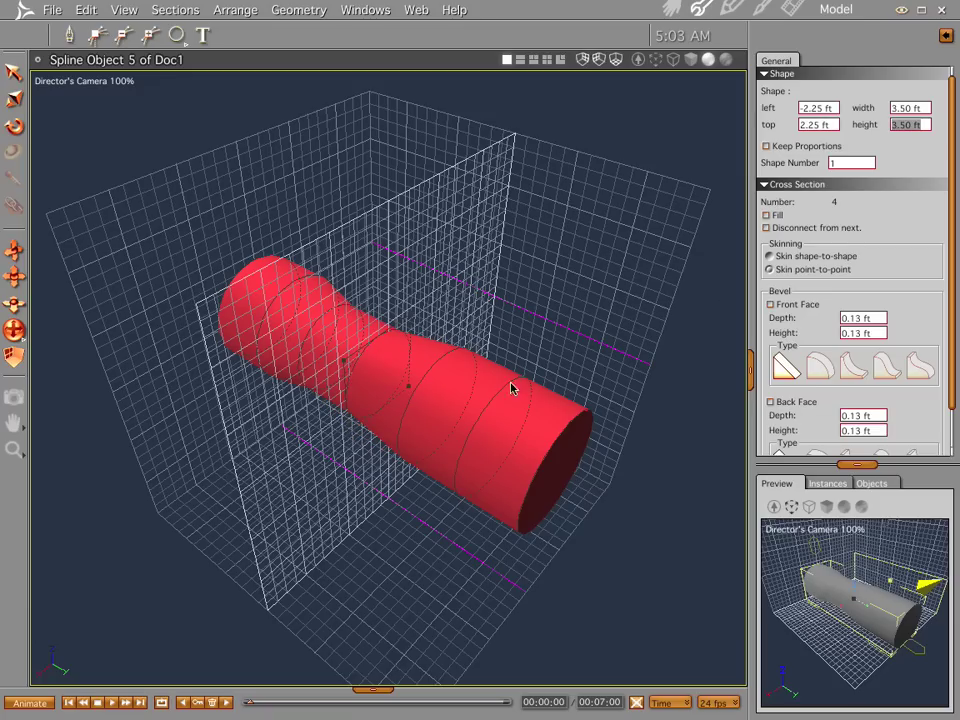
- Set the fifth cross-section circle's width to 3.50 ft
left_click(478, 392)
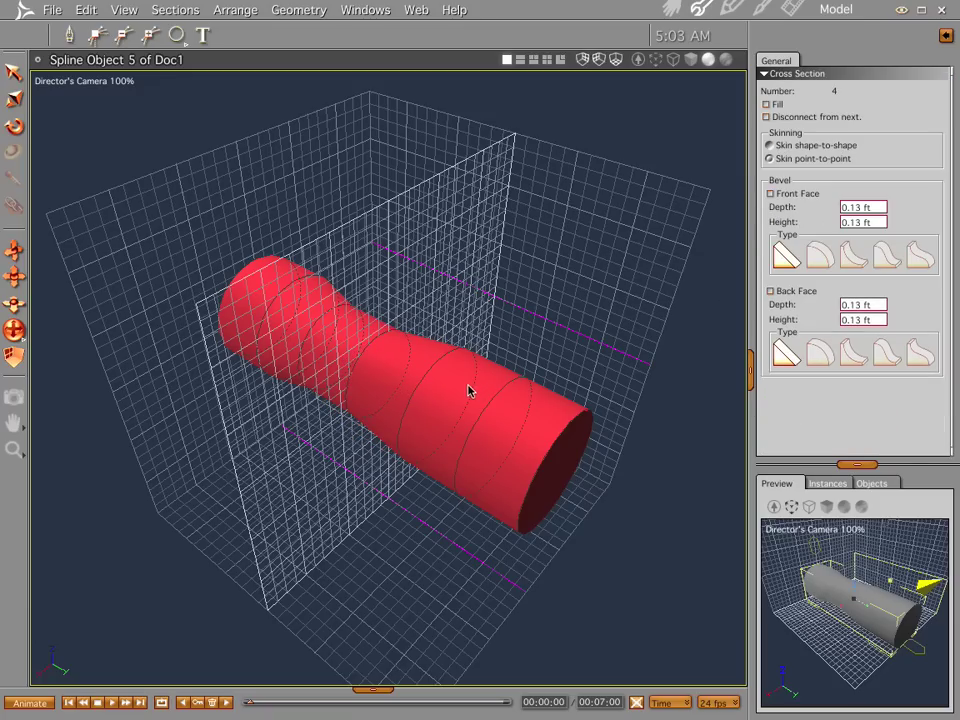
left_click(468, 387)
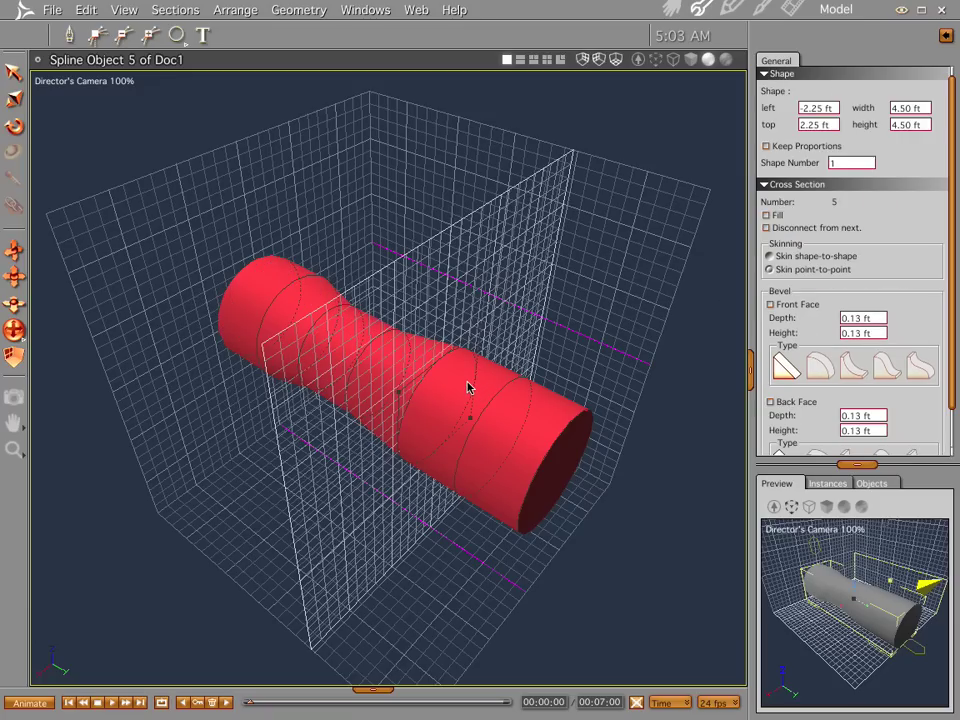
left_click(915, 107)
type("3.5")
key("Return")
type("3.")
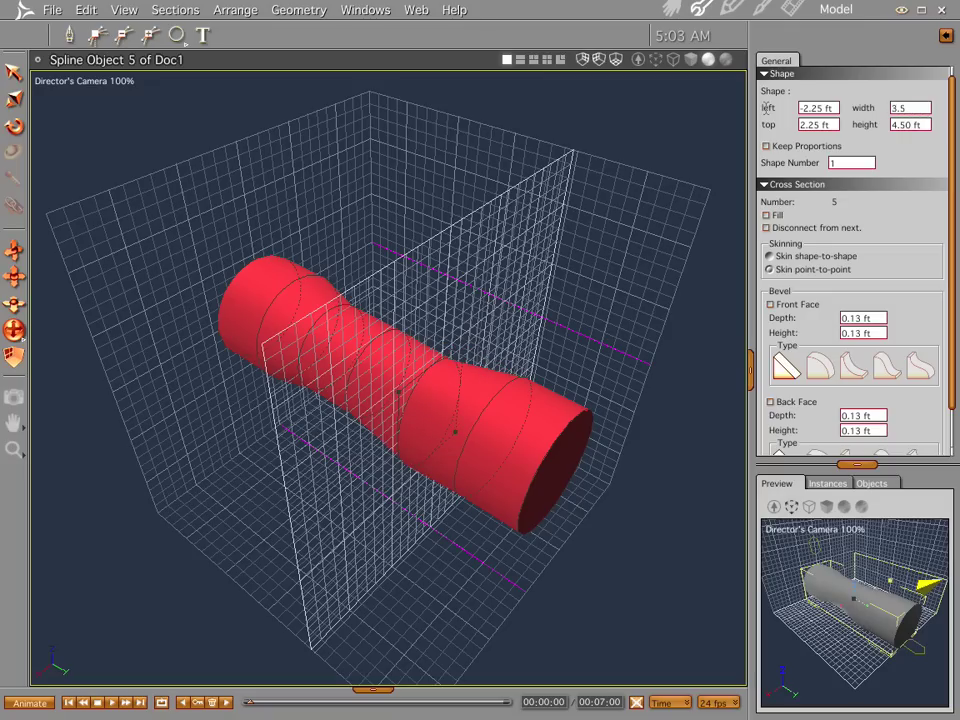
type("5")
key("Return")
- Center the circles of the fifth, fourth and third cross-sections on their planes
left_click(14, 74)
key("Right")
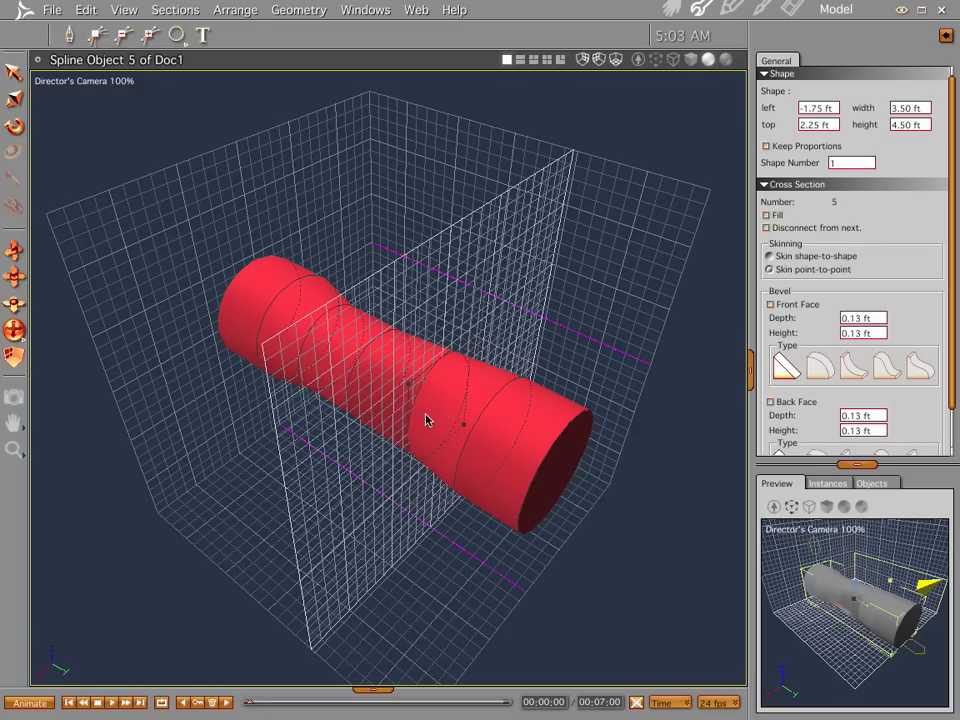
key("Left")
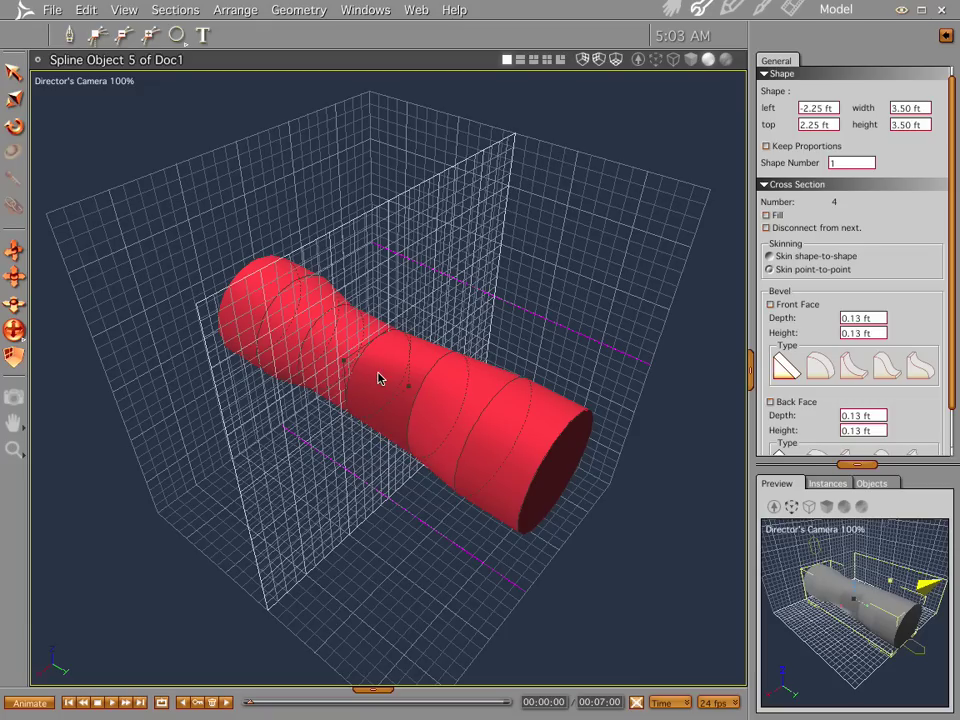
key("ctrl+z")
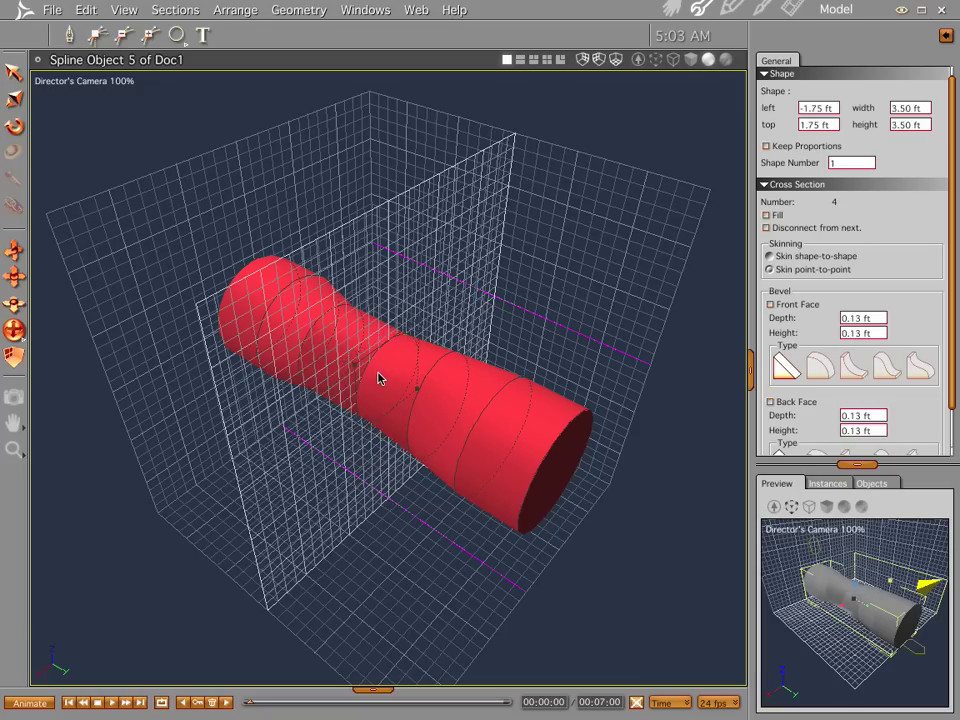
left_click(310, 340)
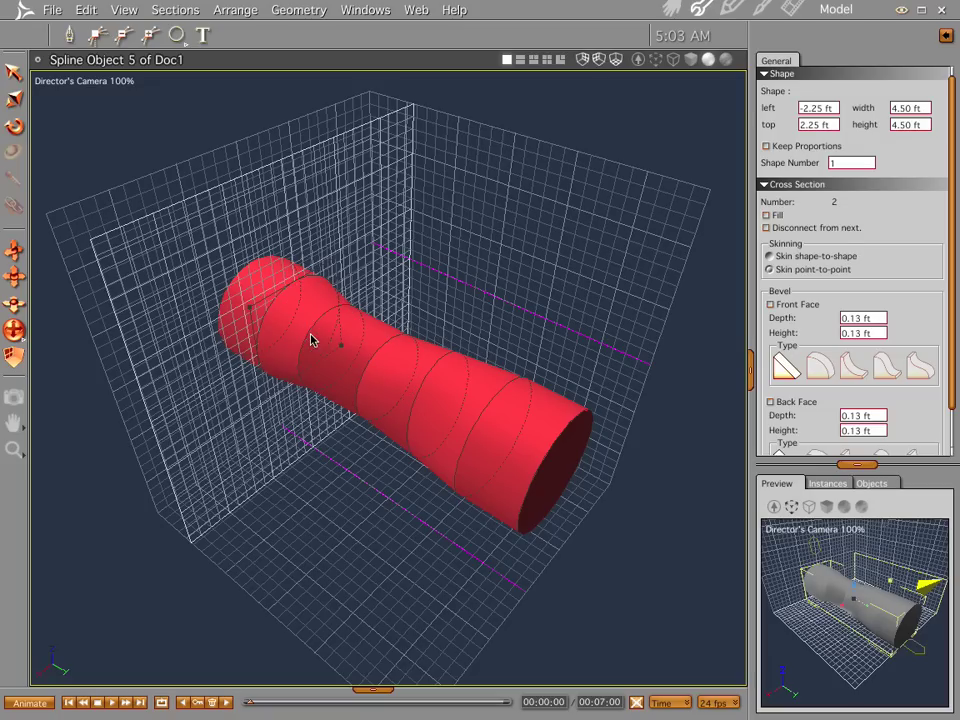
left_click(322, 390)
key("ctrl+shift+c")
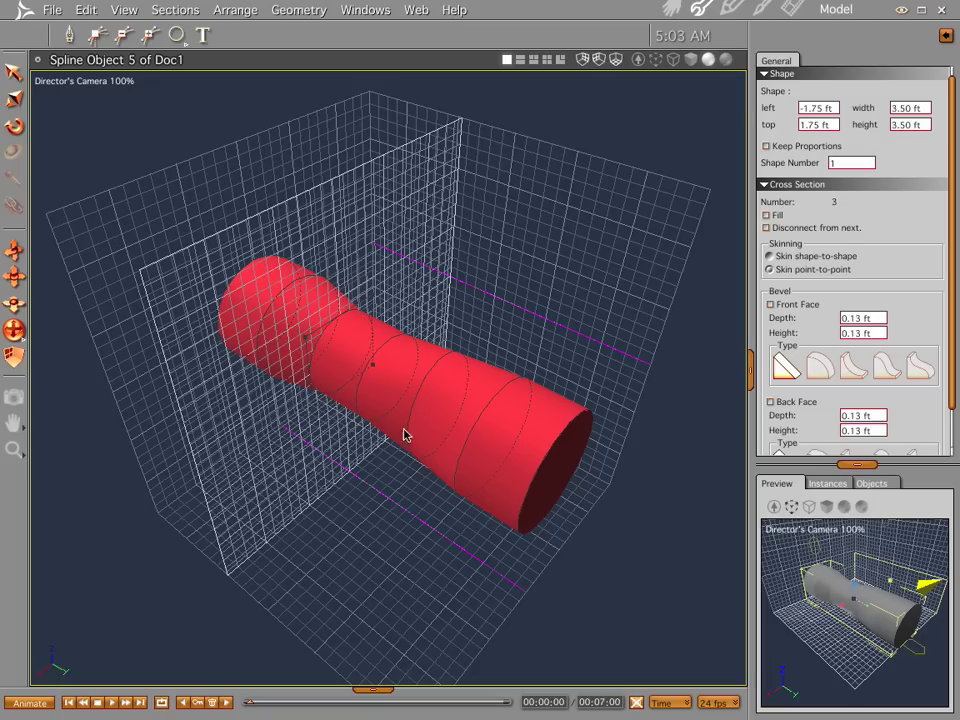
- Split the modeling window into four views and accept the grid settings with Show and Snap to enabled
left_click(547, 59)
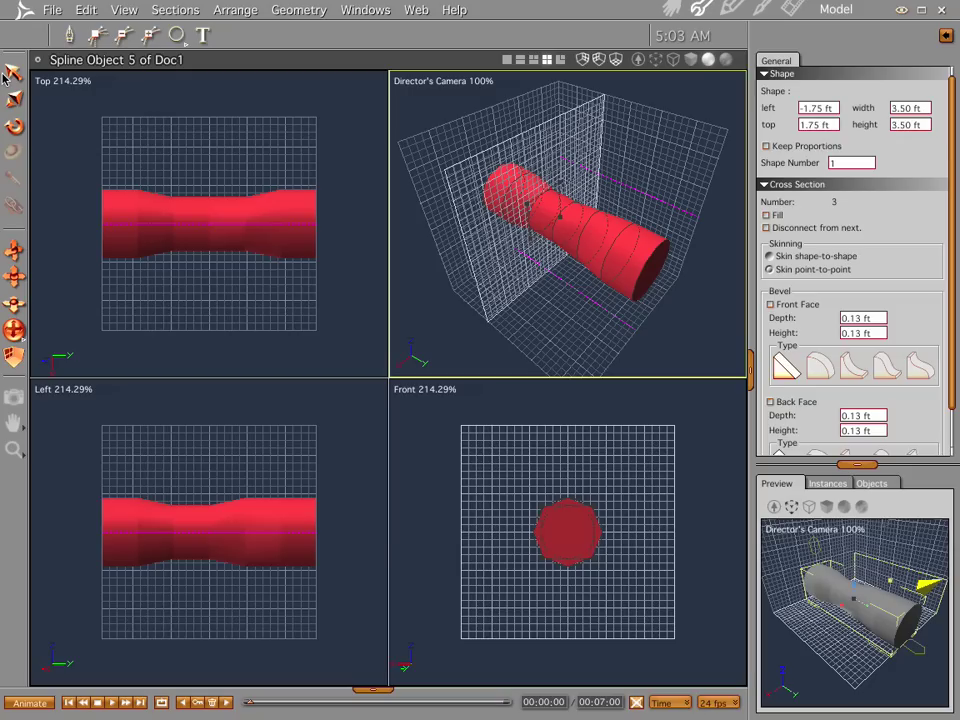
key("ctrl+j")
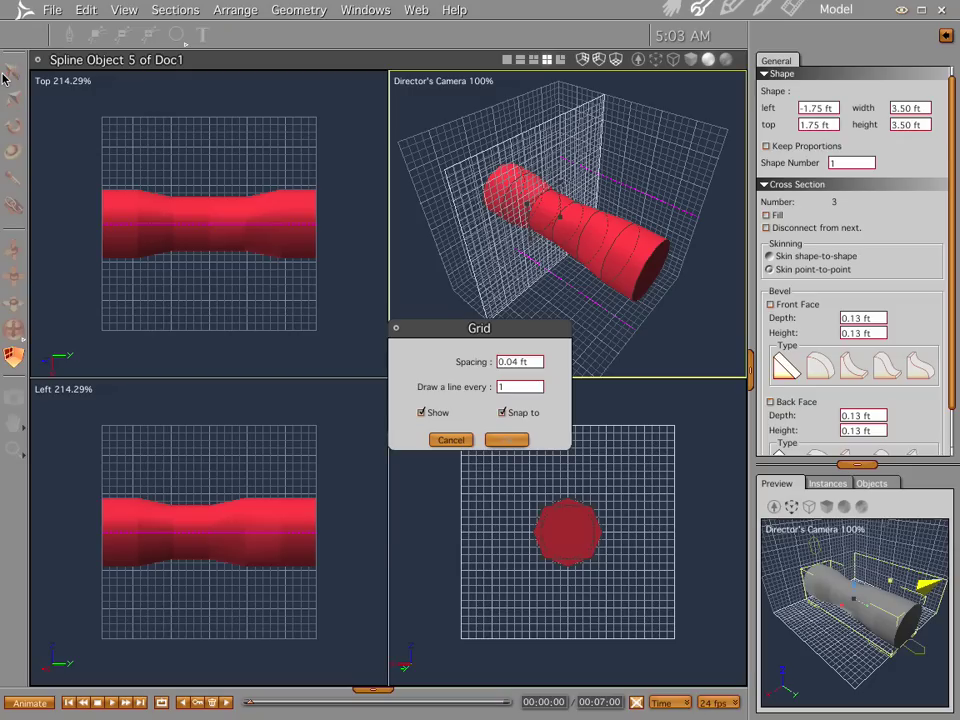
left_click(505, 440)
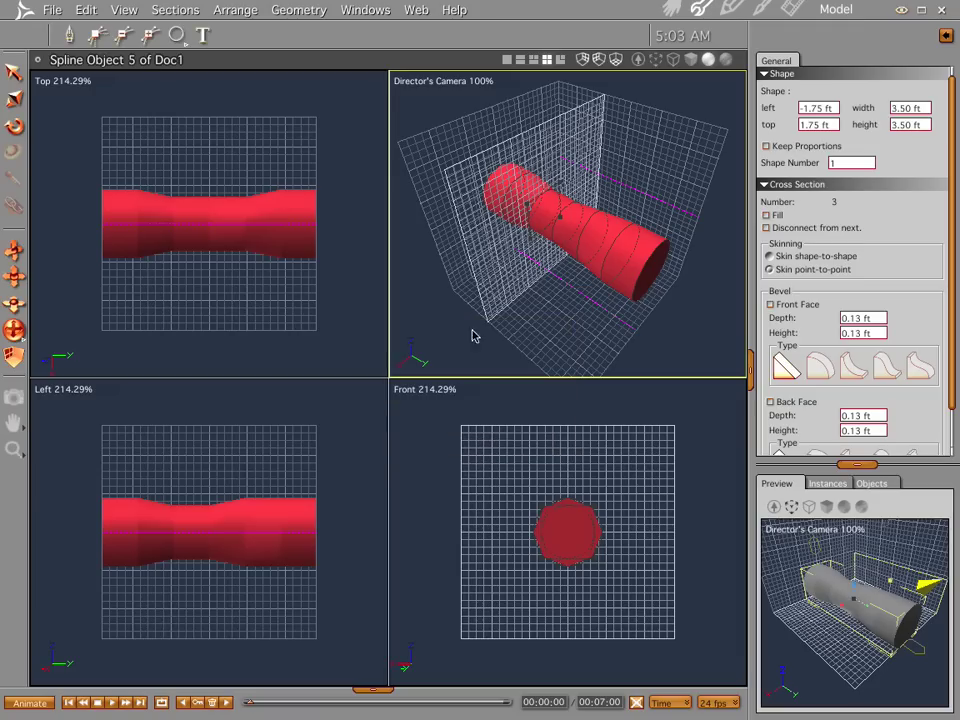
- In the top view, move the sweep path points of the third and fifth cross-sections to y = -4.50 ft and 4.50 ft
left_click(170, 232)
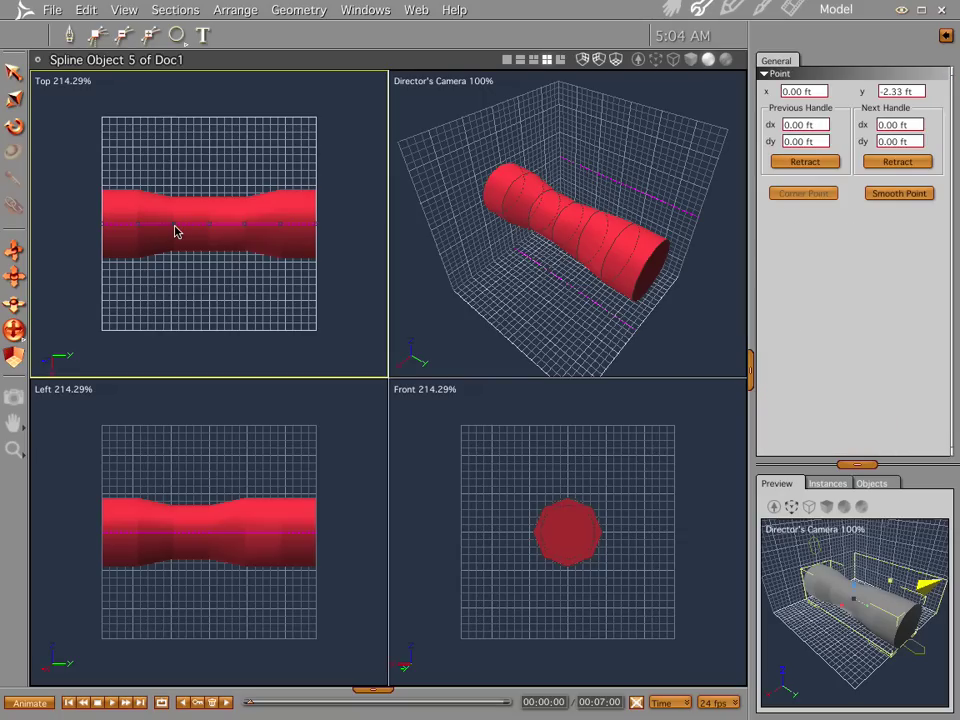
left_click_drag(174, 232, 141, 227)
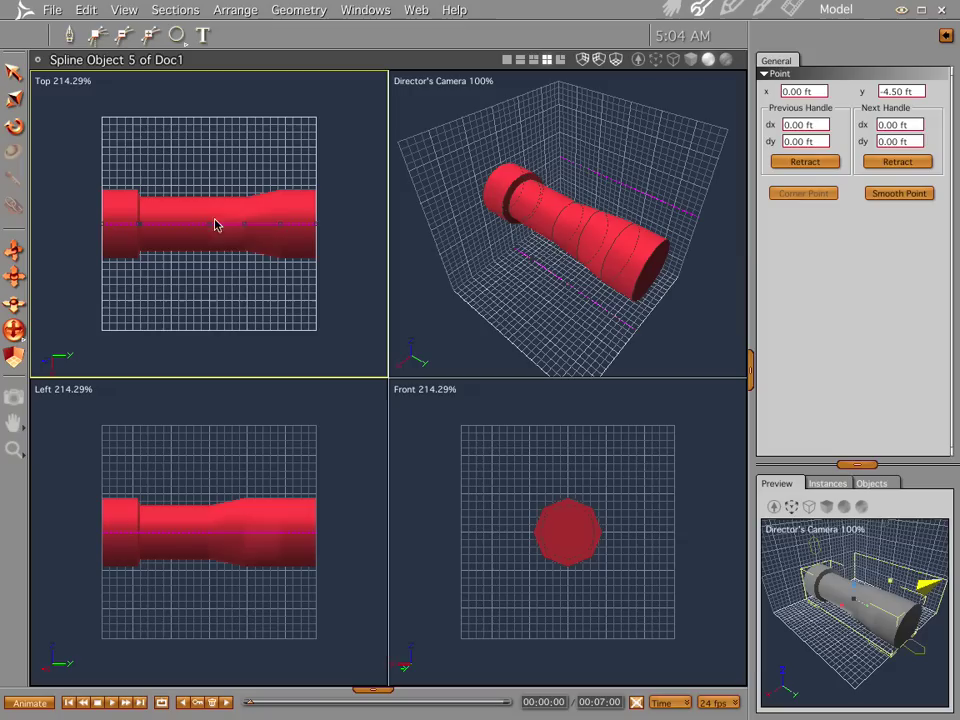
left_click_drag(244, 230, 281, 229)
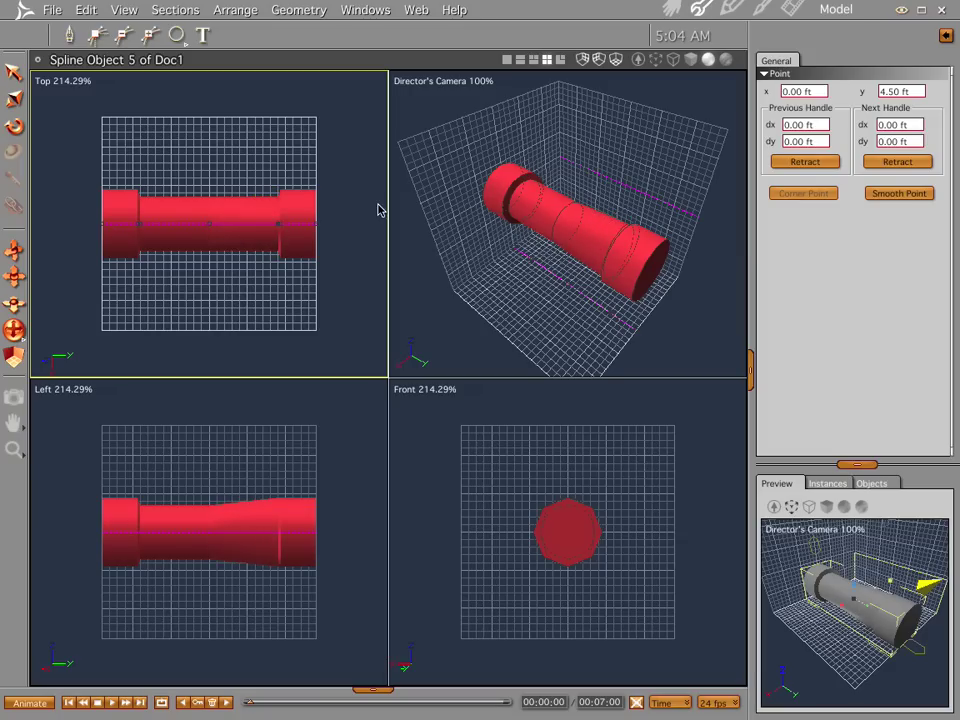
- Inspect the spline object in the assembled scene from the side, and reopen it for modeling
left_click(672, 9)
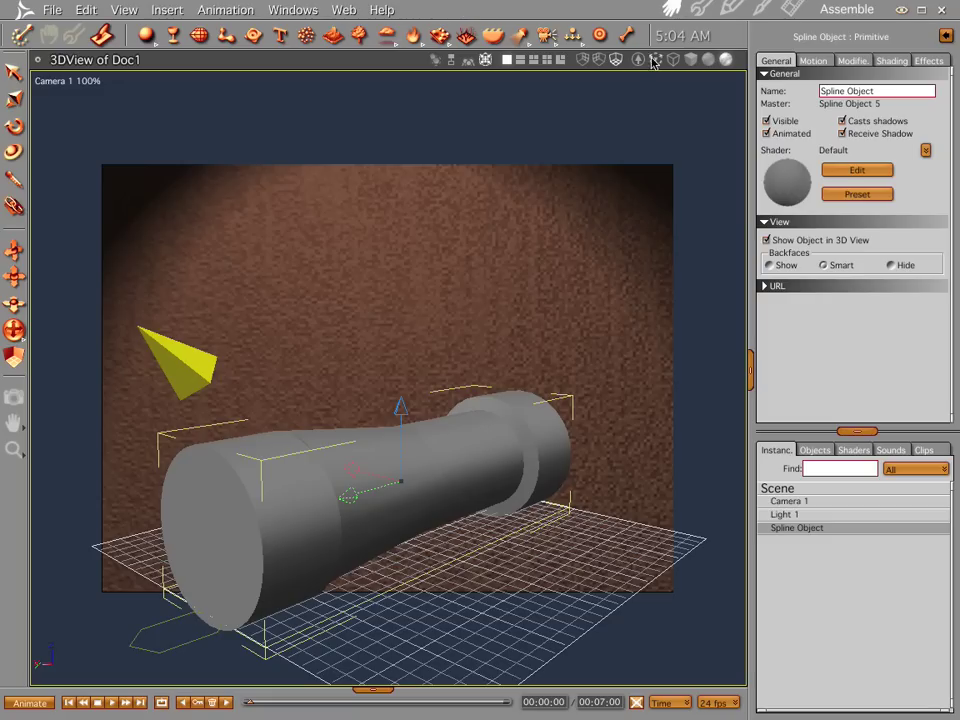
left_click_drag(493, 502, 395, 525)
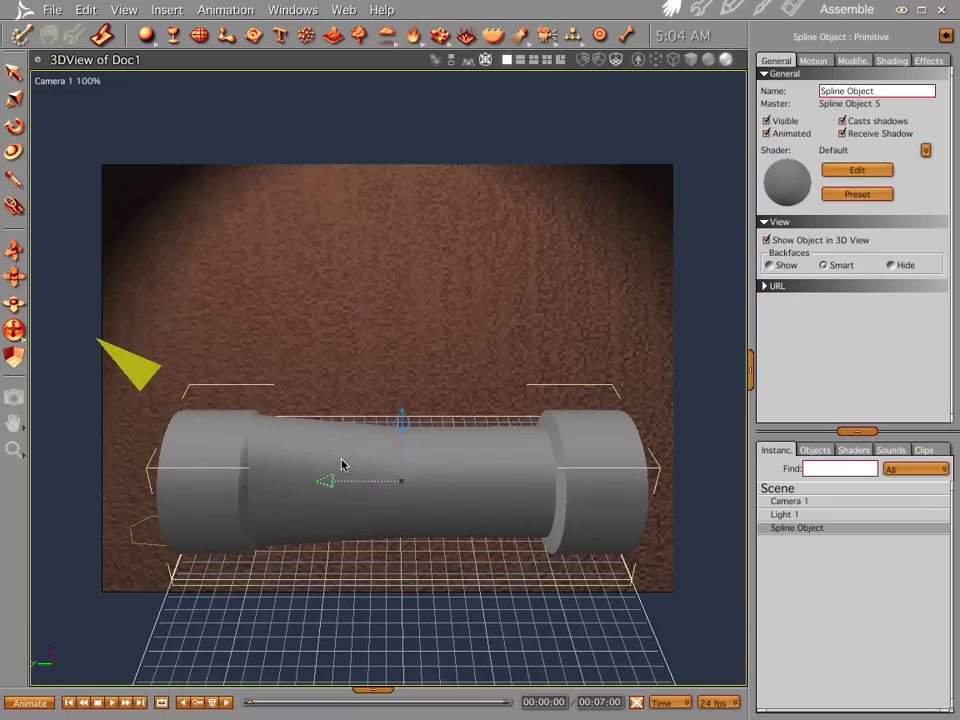
double_click(341, 464)
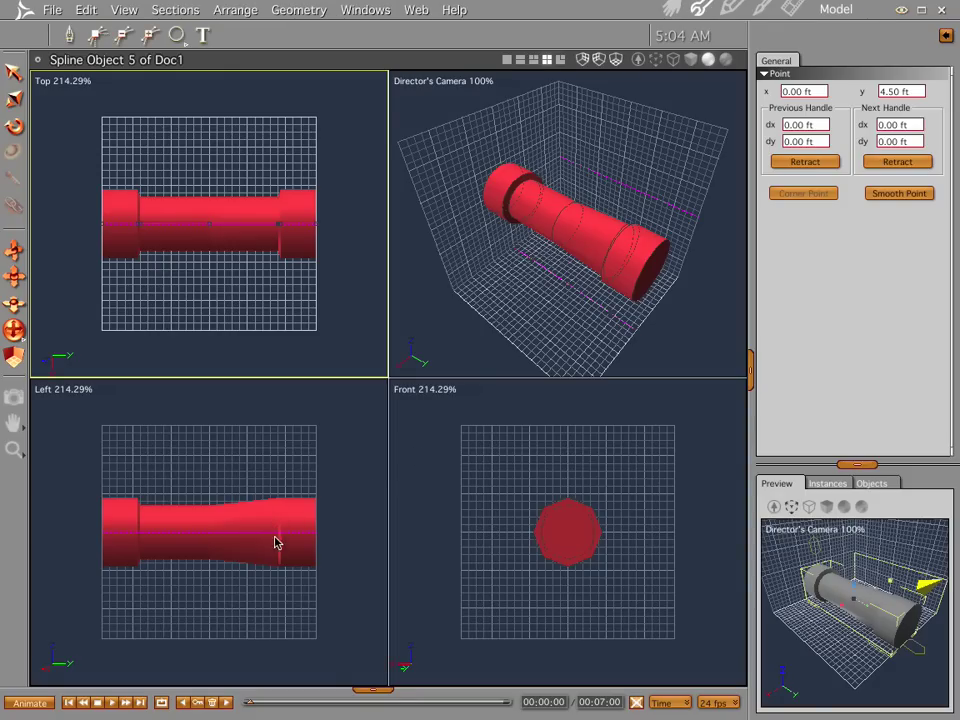
- Set the fifth cross-section circle's height to 3.50 ft and center the circle on its plane
left_click_drag(545, 365, 649, 311)
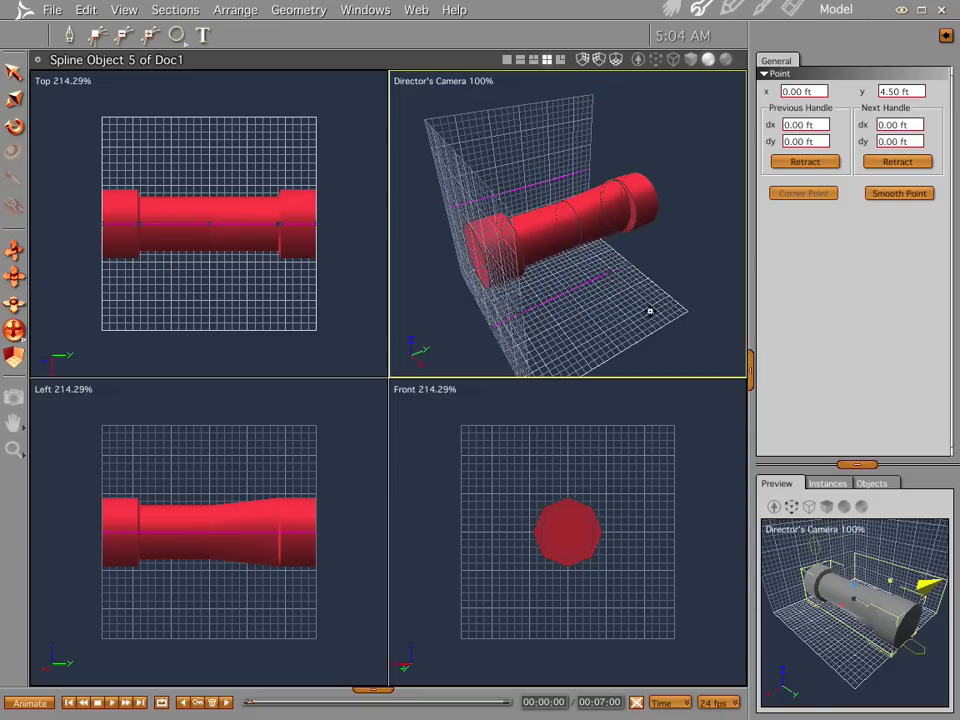
left_click(623, 215)
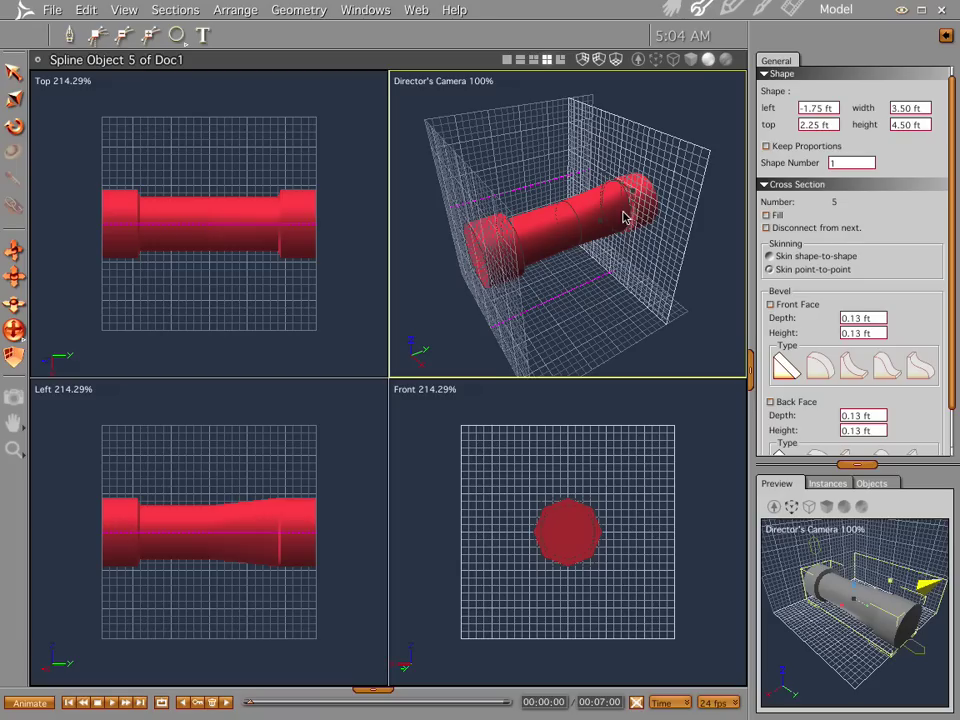
left_click(924, 125)
type("3.5")
key("Return")
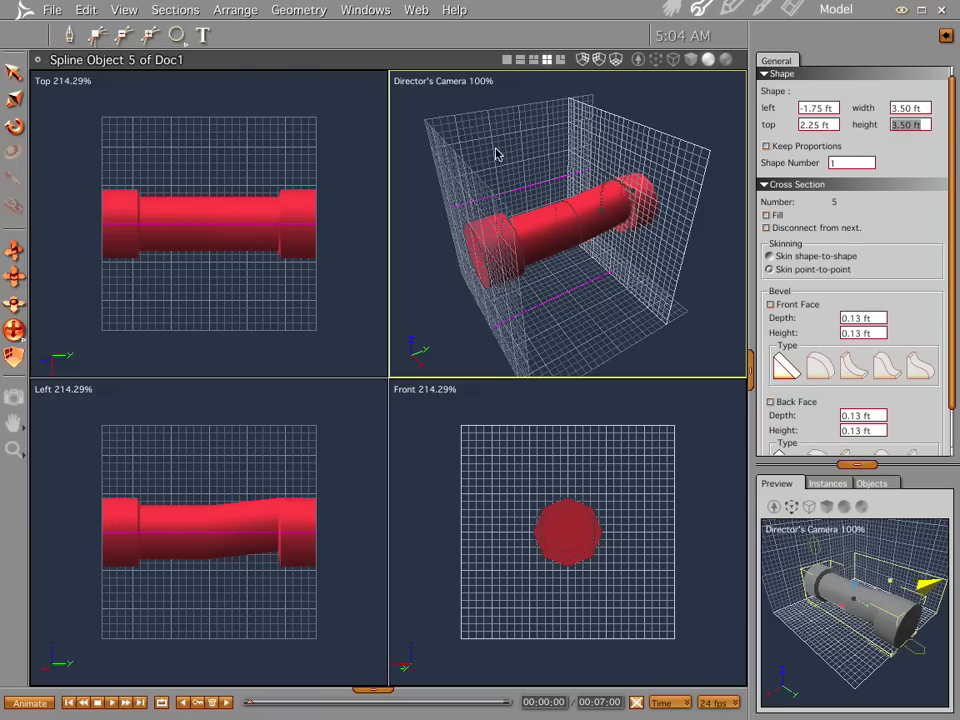
left_click(616, 211)
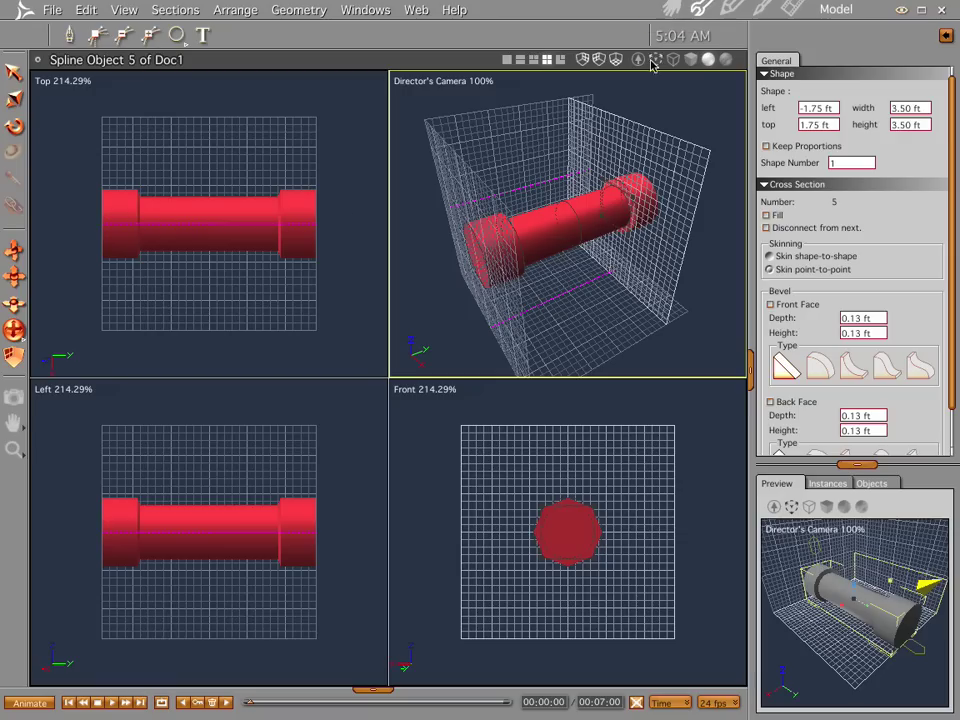
- Shorten both end rims in the top view by moving the sweep path's end point to y = 5.50 ft and its start point inward
left_click_drag(313, 230, 320, 230)
left_click(320, 230)
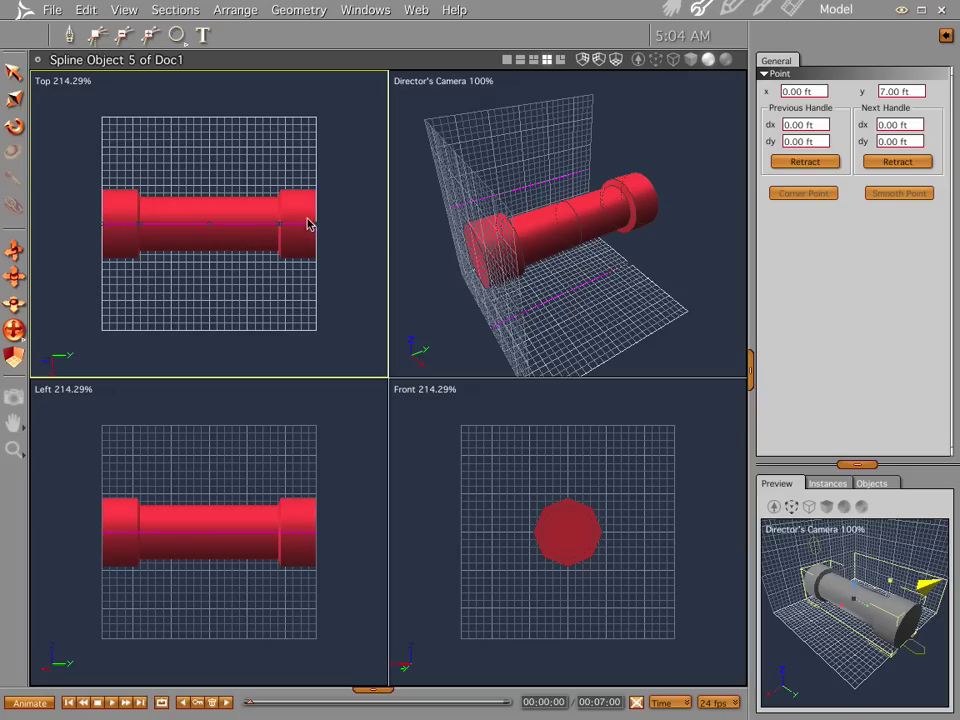
left_click_drag(316, 230, 295, 229)
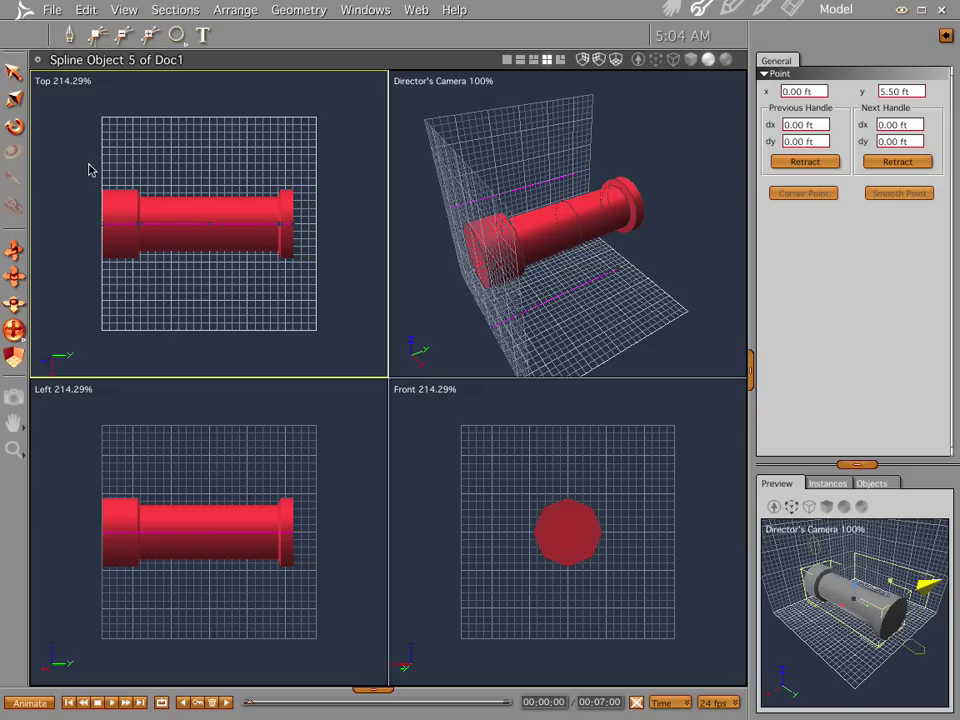
left_click_drag(89, 164, 106, 279)
left_click_drag(103, 229, 123, 226)
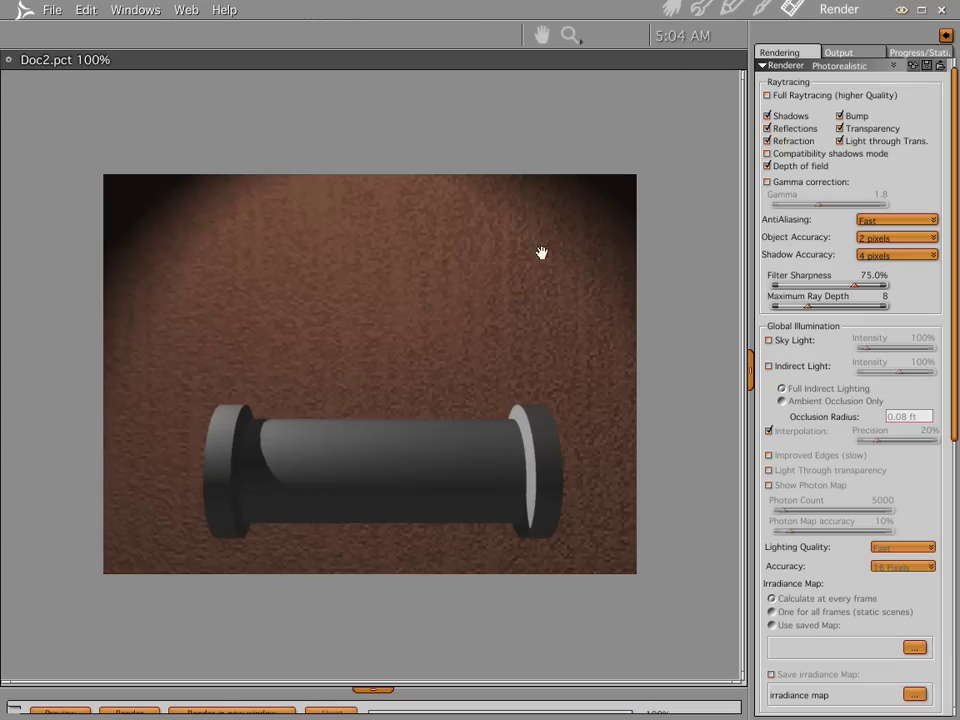
- Return to the assembled scene and move the spline object farther back, to the far end of the floor grid
left_click(669, 9)
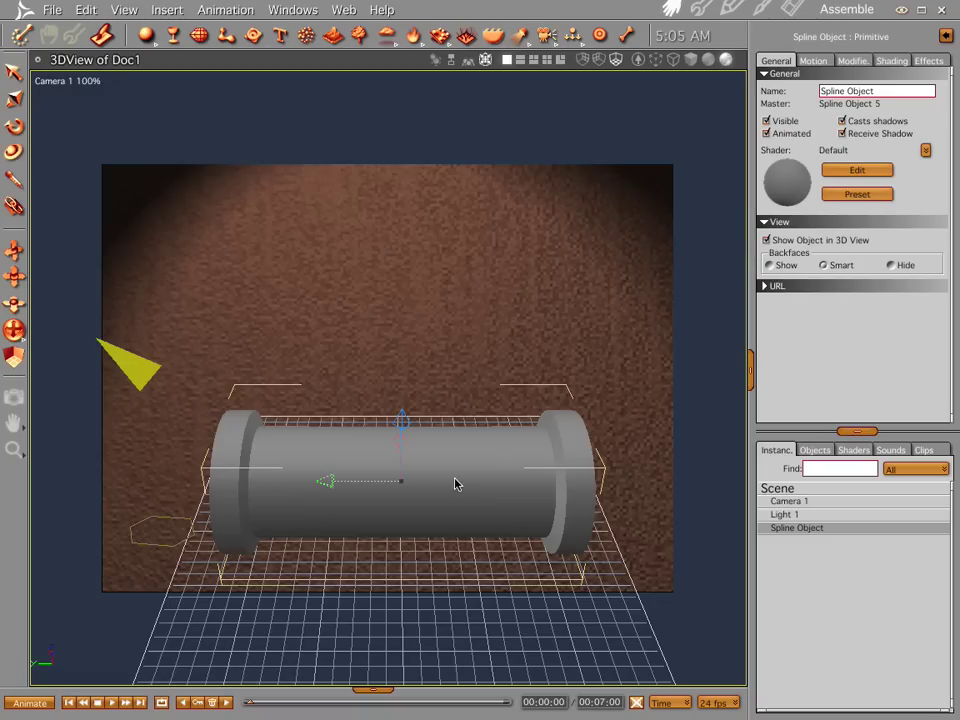
left_click_drag(401, 440, 394, 353)
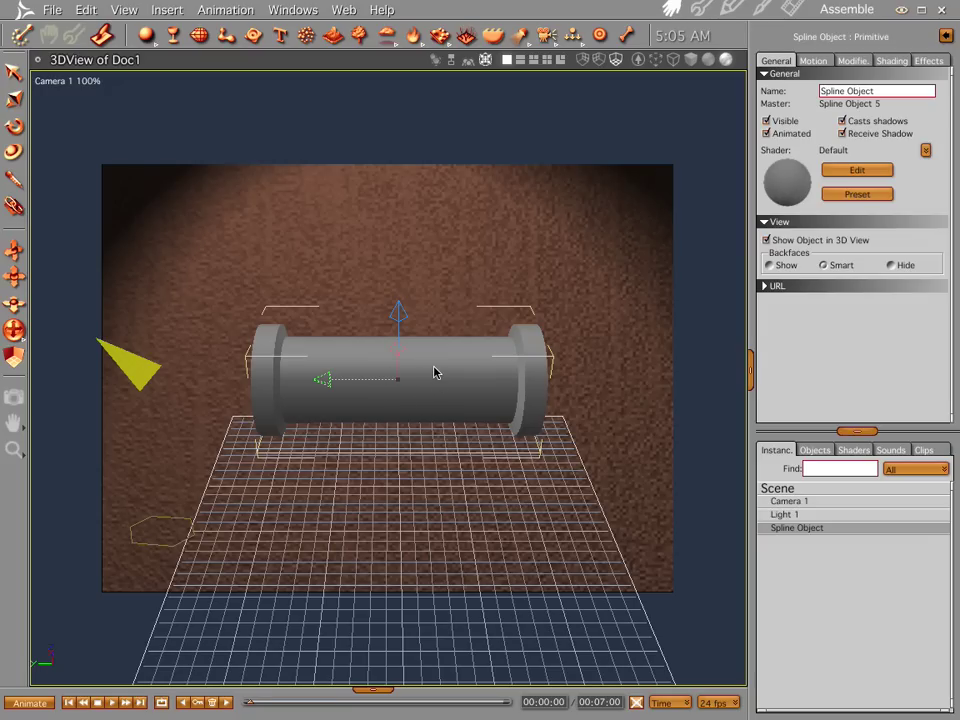
mouse_move(434, 371)
middle_mouse_down()
mouse_move(389, 374)
mouse_move(449, 375)
middle_mouse_up()
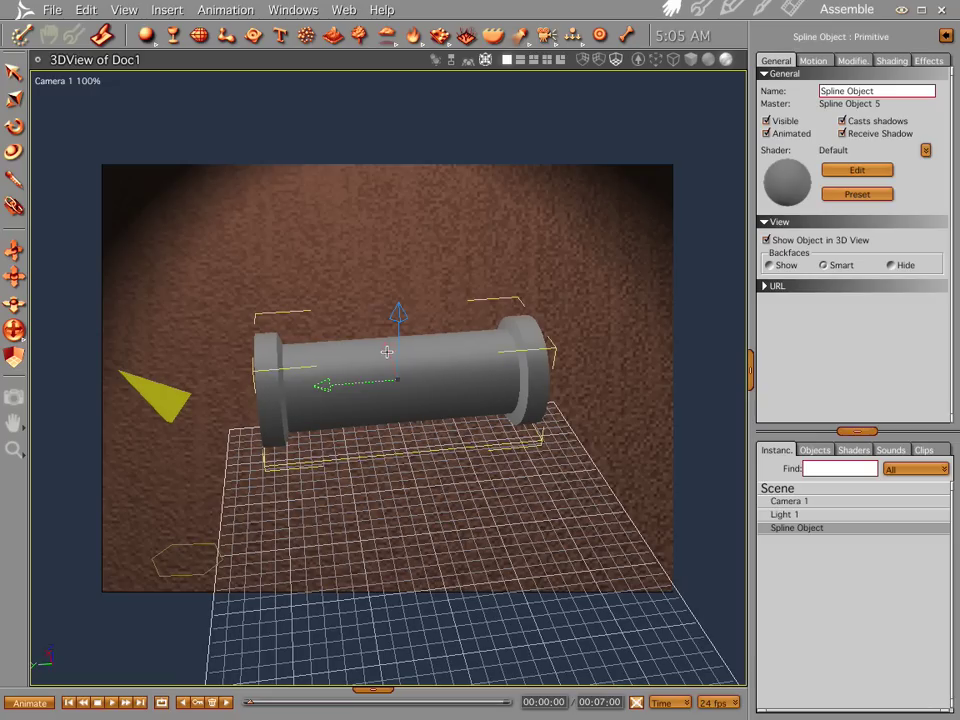
mouse_move(387, 355)
left_mouse_down()
mouse_move(379, 328)
mouse_move(380, 356)
left_mouse_up()
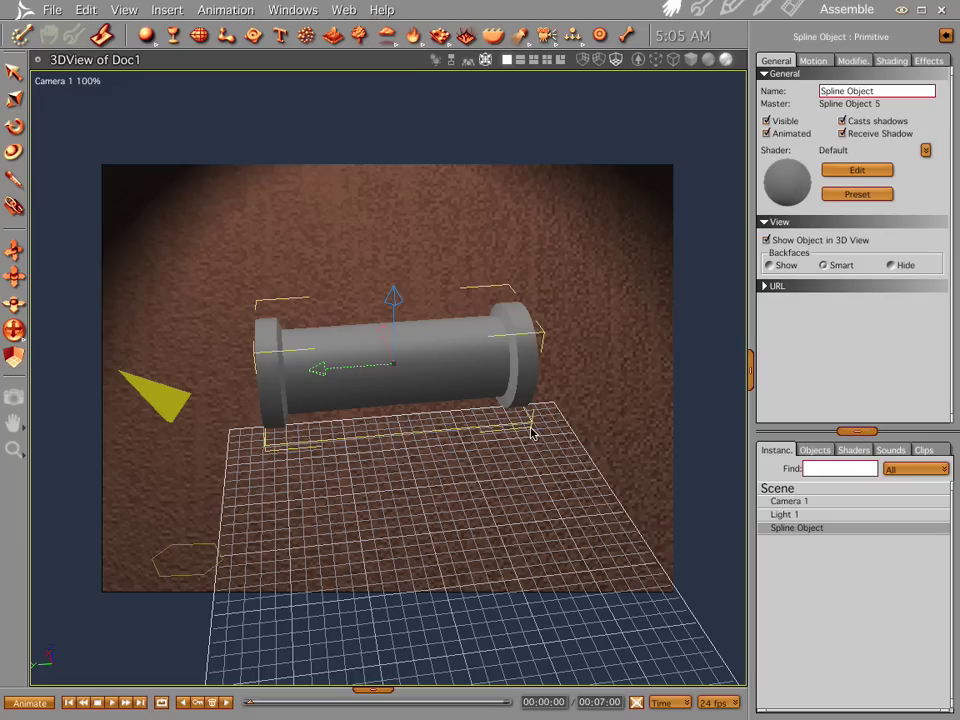
- Duplicate the spline object and place the copy in front of the original
key("ctrl+d")
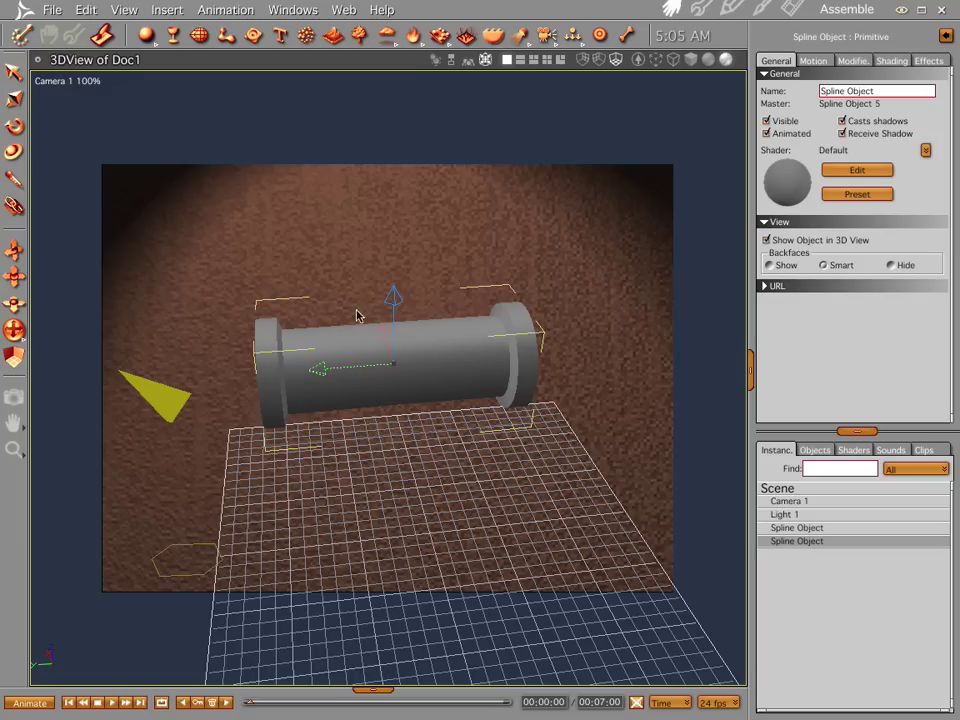
left_click_drag(381, 327, 403, 399)
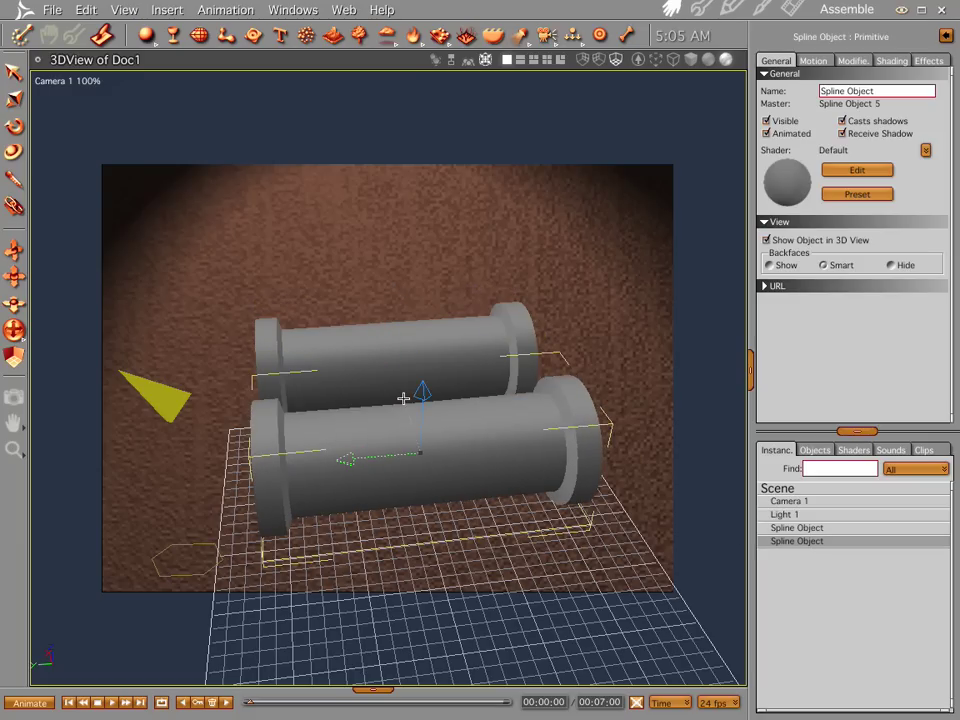
- Open the duplicated front spline object for editing as a new master and show it in the Left view
double_click(479, 443)
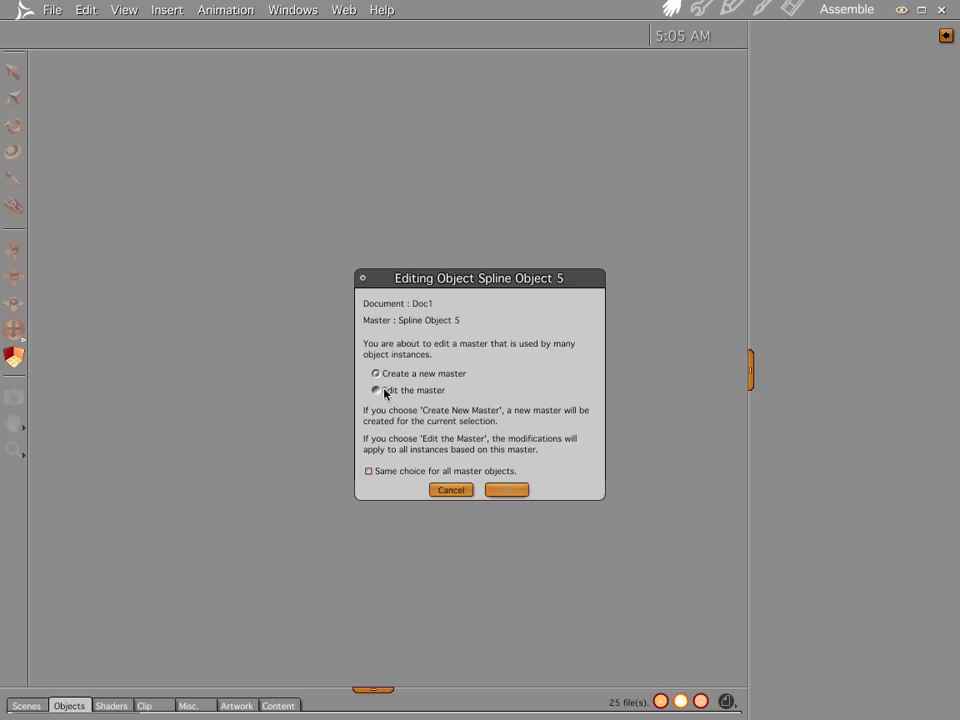
left_click(505, 490)
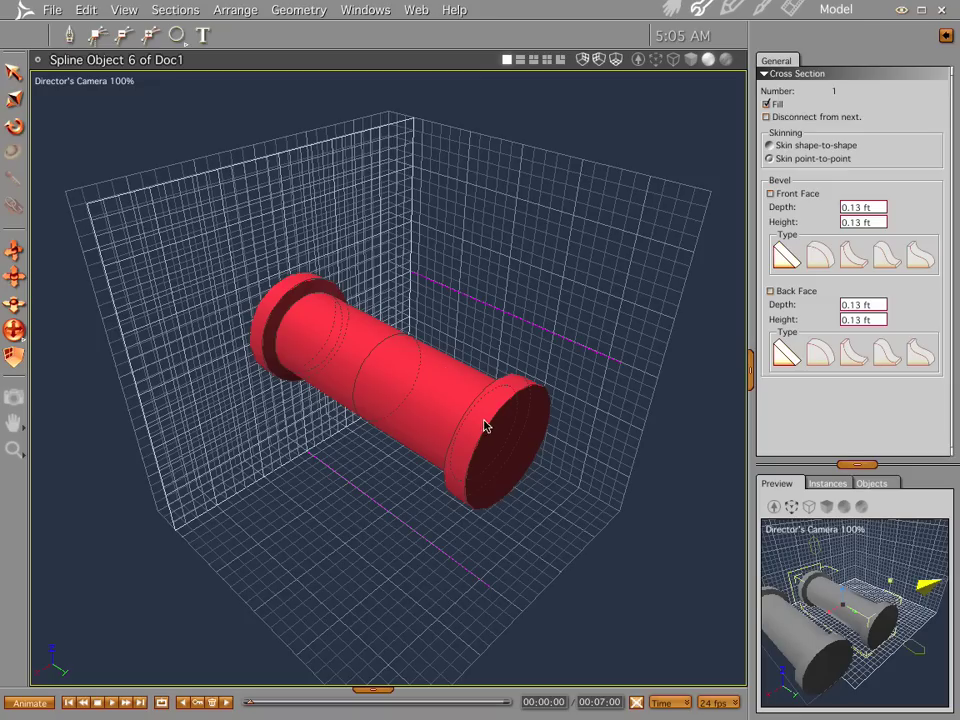
middle_click_drag(400, 456, 461, 409)
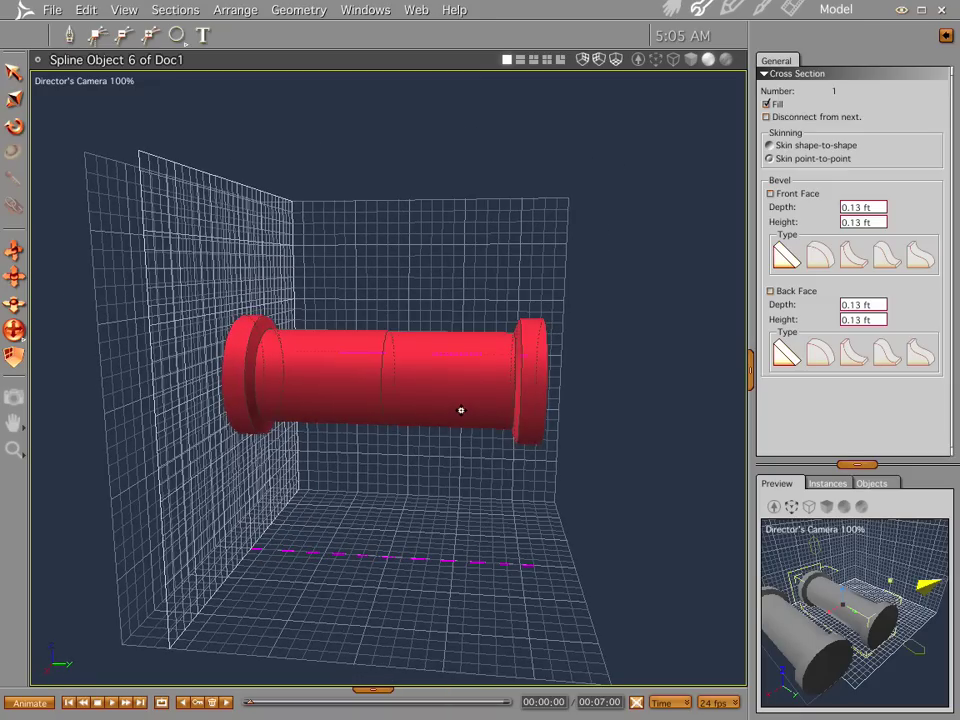
left_click(546, 60)
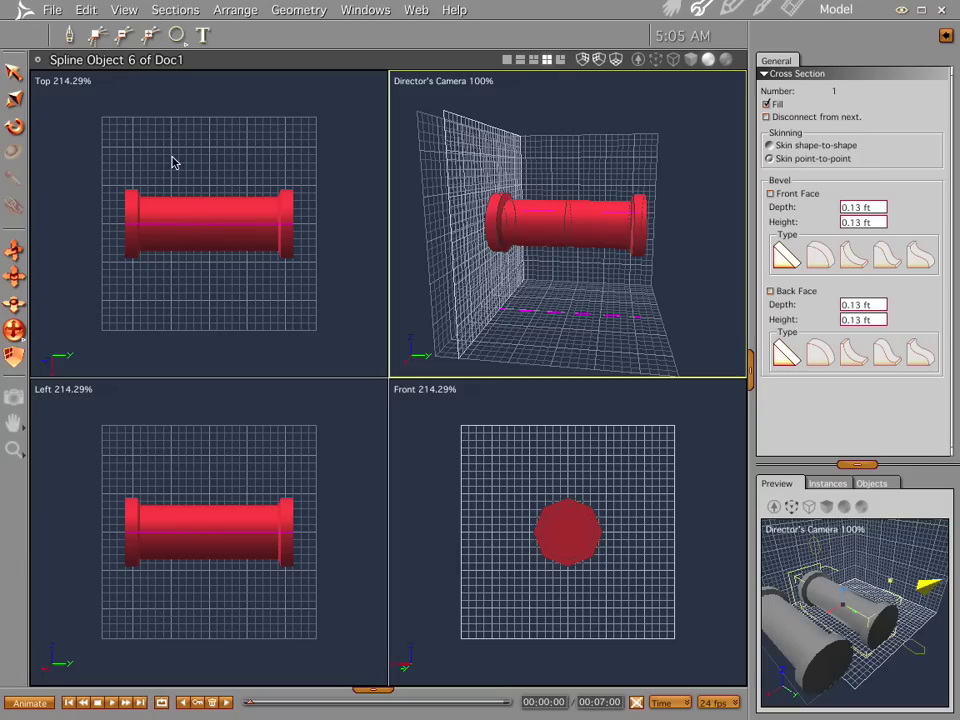
left_click(507, 60)
left_click(88, 81)
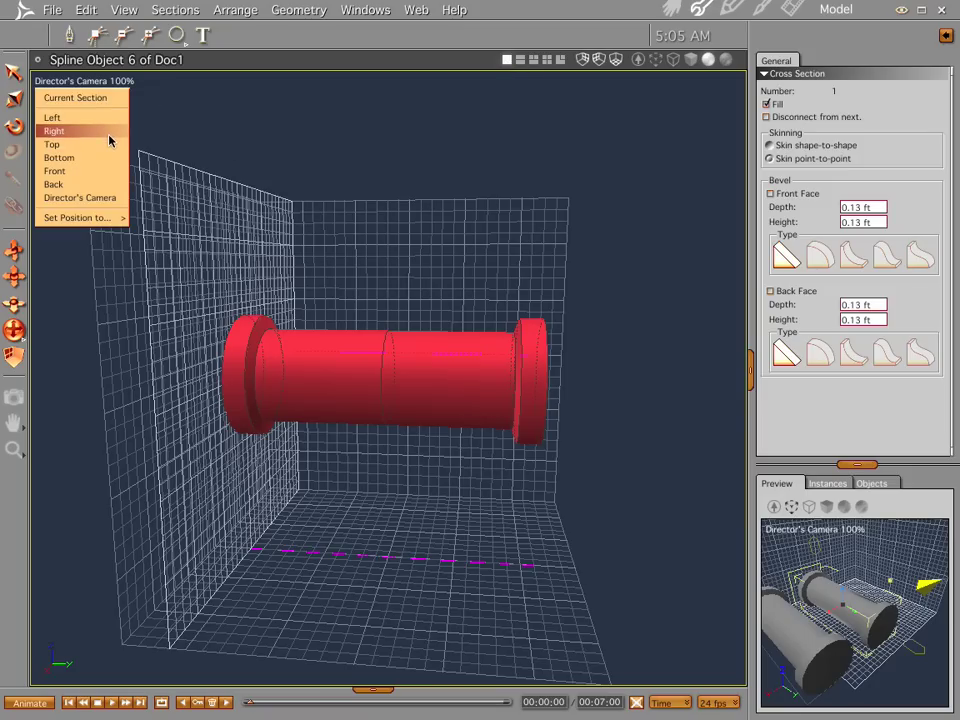
left_click(109, 140)
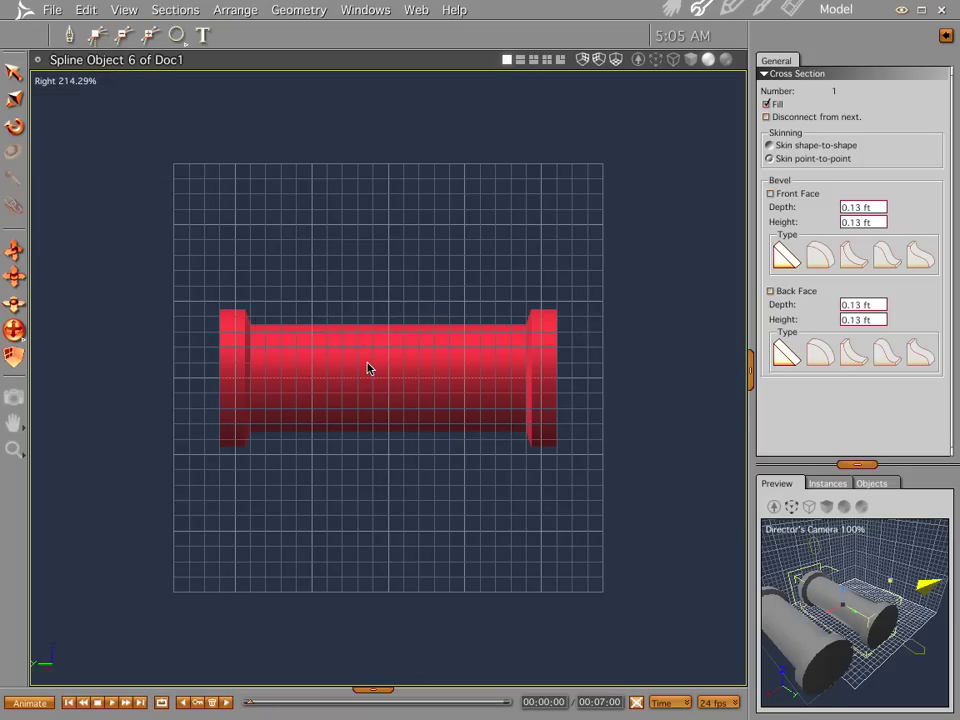
left_click(78, 86)
left_click(86, 117)
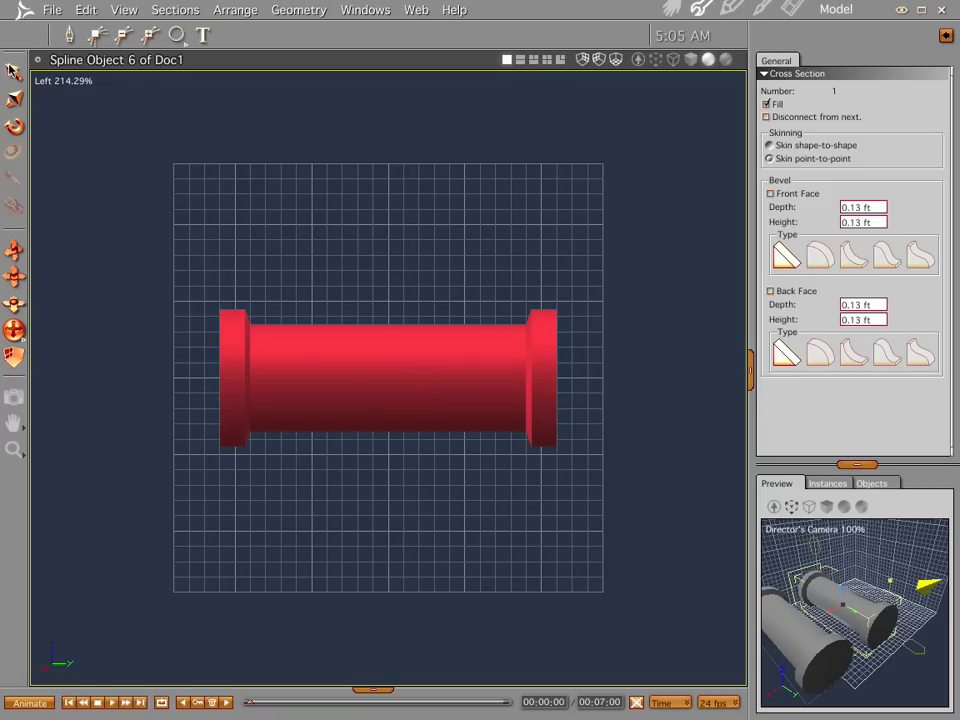
- Raise the sweep path's middle point to y = 4.50 ft and switch the extrusion method to Pipeline
left_click(381, 301)
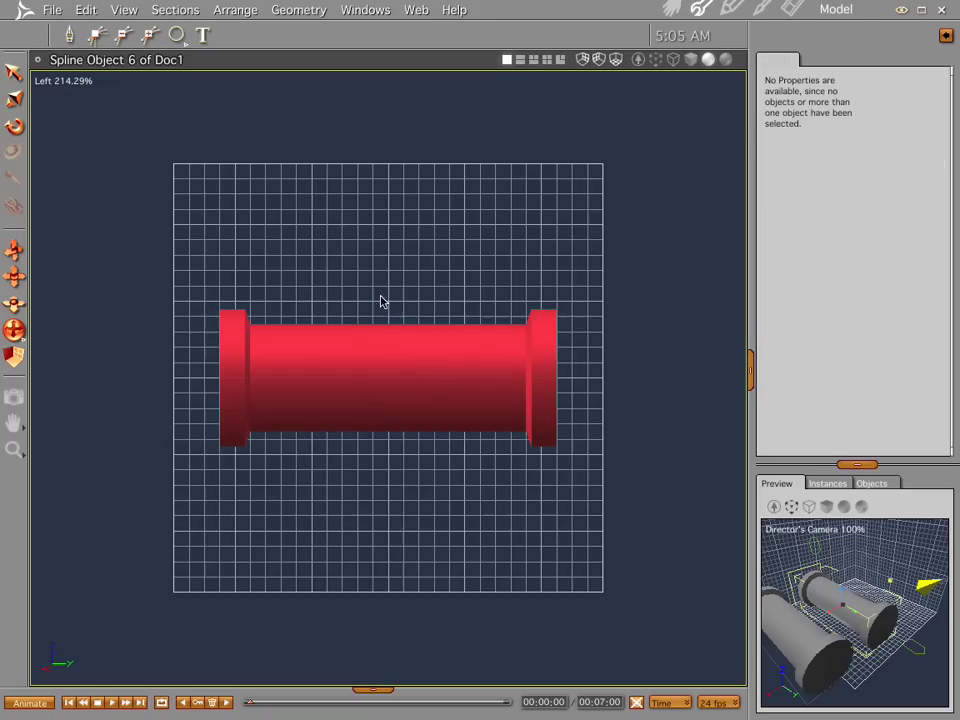
left_click(390, 380)
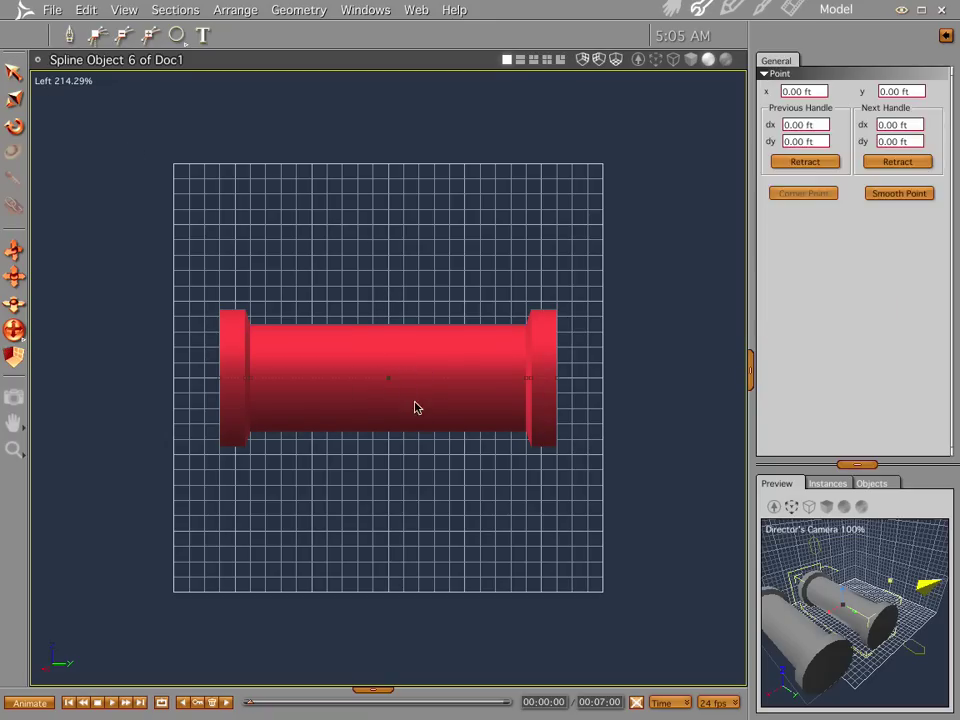
left_click_drag(390, 384, 387, 235)
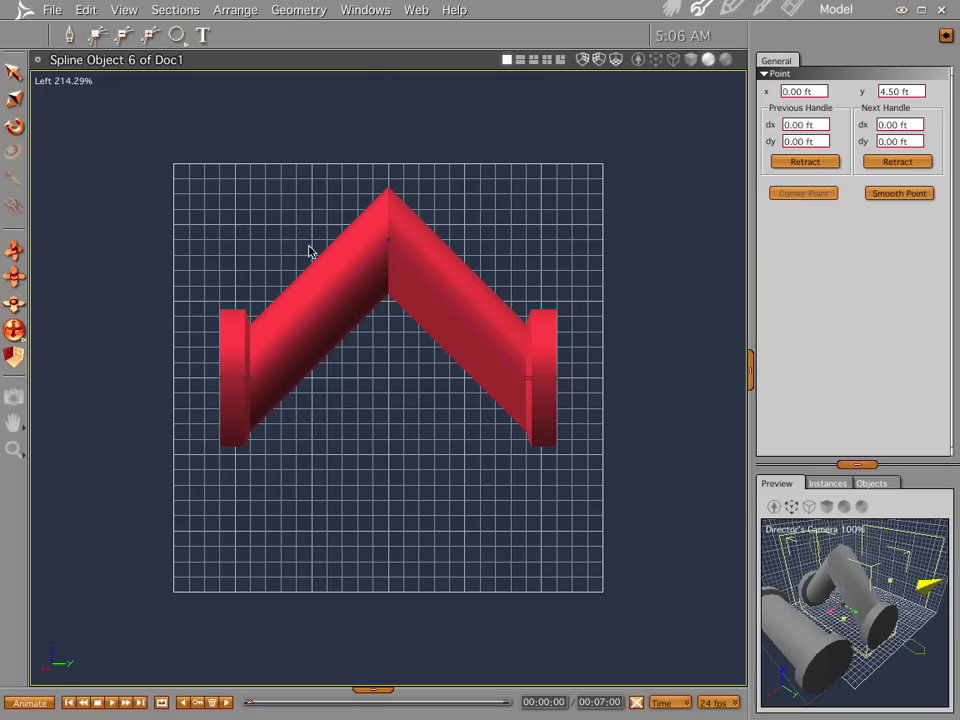
left_click(228, 9)
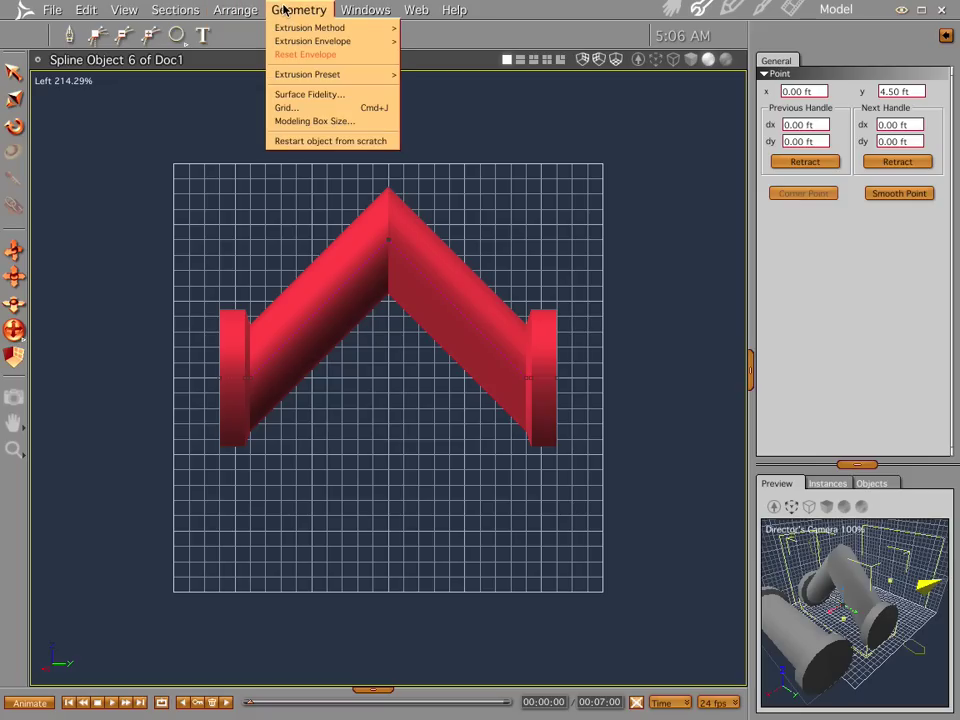
mouse_move(305, 34)
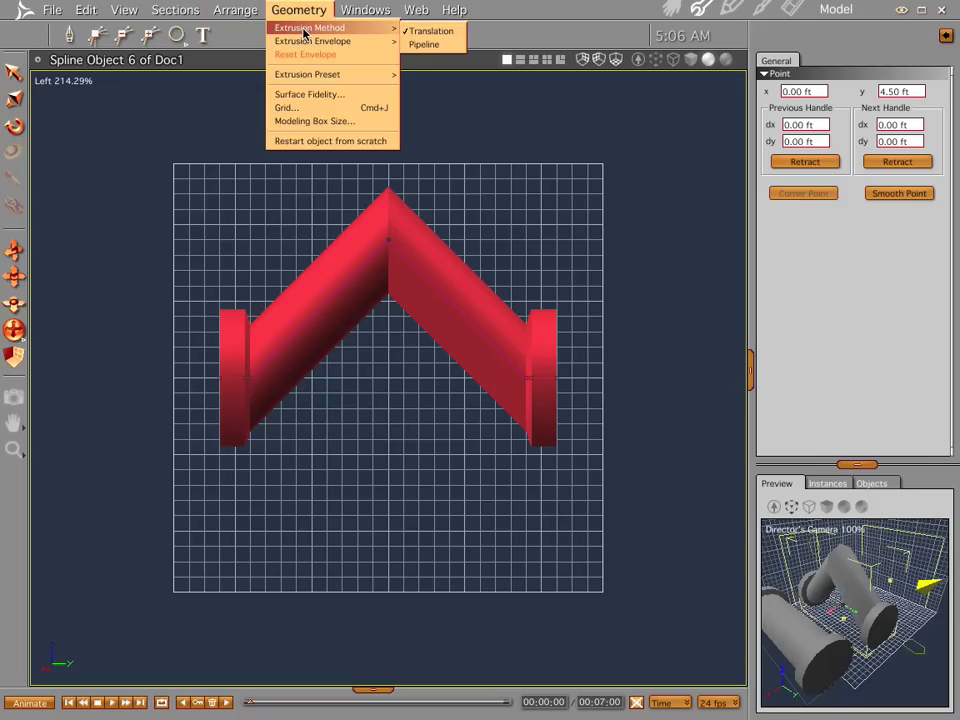
left_click(424, 44)
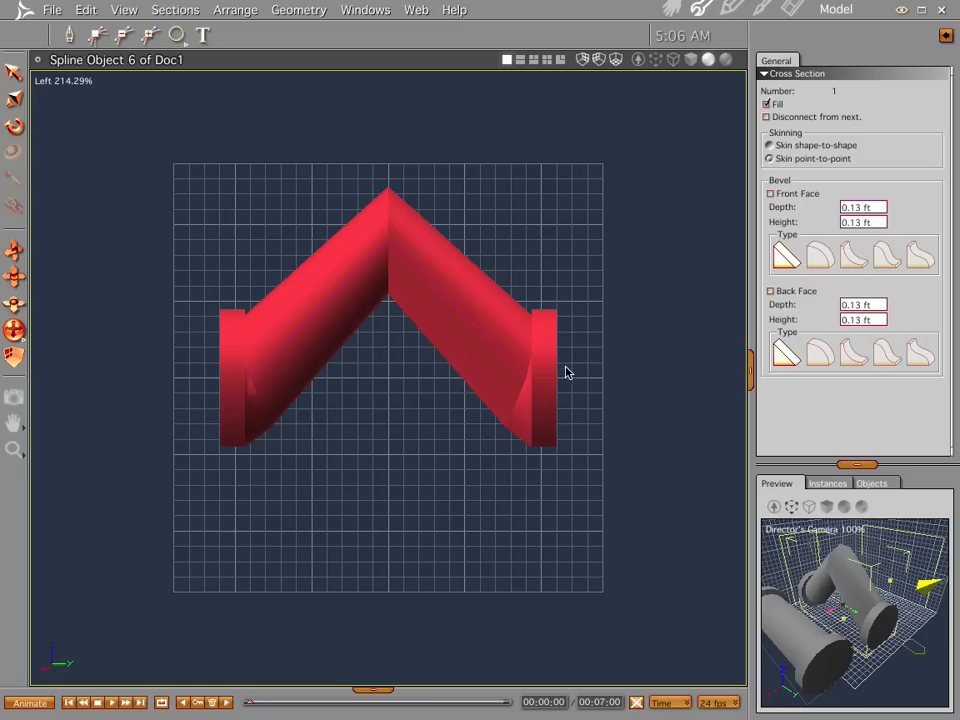
- Move the three right-end path points down to x = 5.00 ft, at y = -7.00, -6.00 and -5.50 ft
left_click_drag(556, 379, 537, 593)
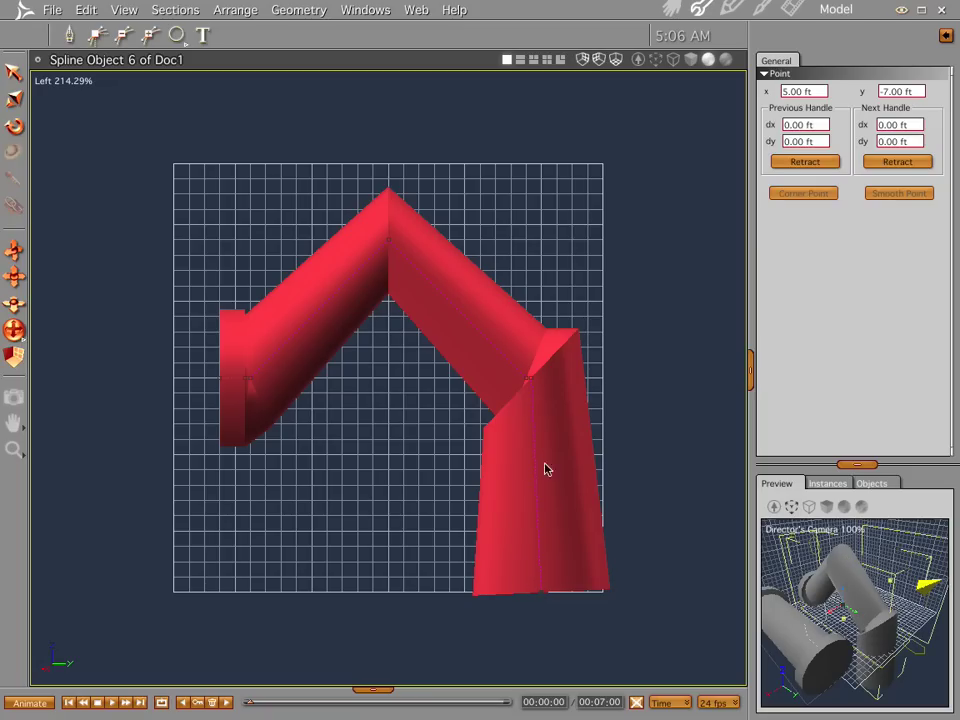
left_click_drag(531, 385, 543, 561)
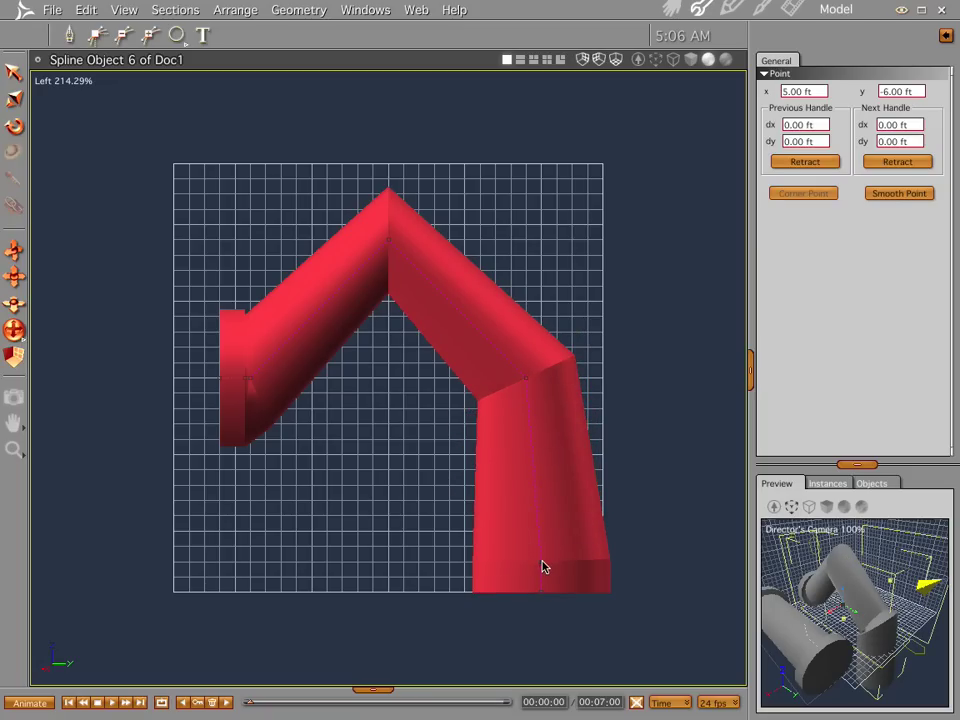
left_click_drag(529, 384, 538, 544)
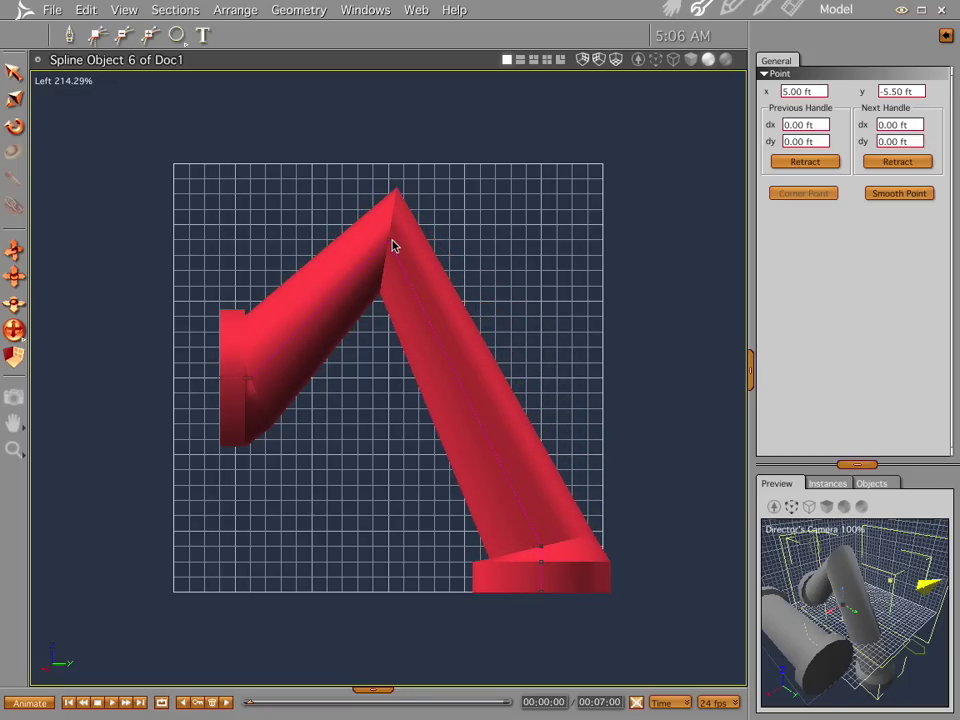
- Place the path's middle point at x = 5.00 ft, y = -3.00 ft and bring the left rim's points in level with it
left_click_drag(390, 247, 544, 458)
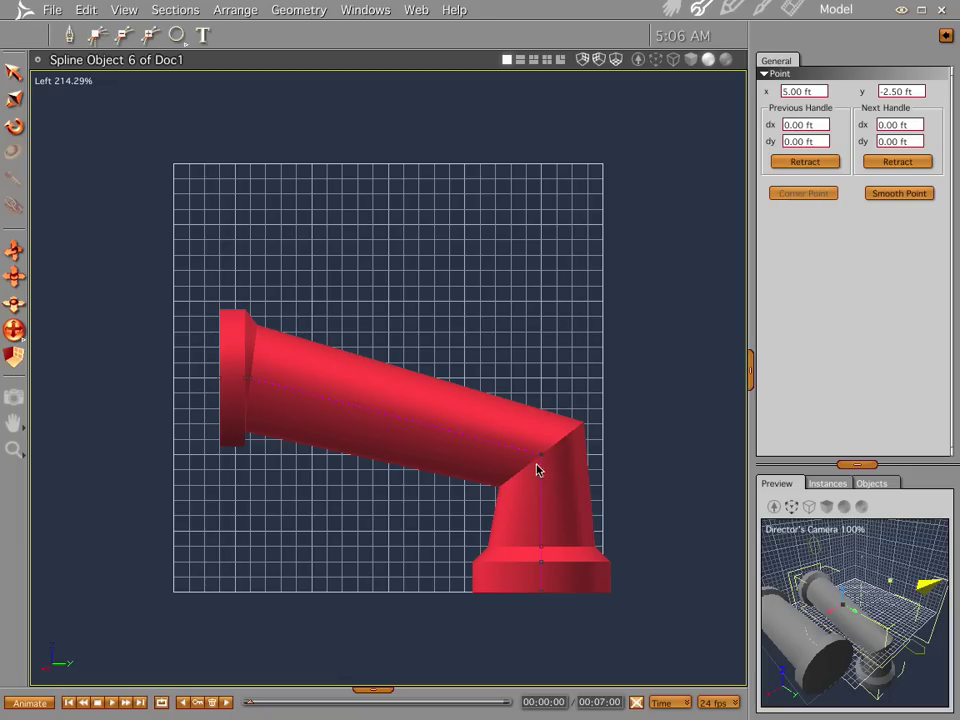
mouse_move(542, 455)
left_mouse_down()
mouse_move(545, 491)
mouse_move(540, 475)
left_mouse_up()
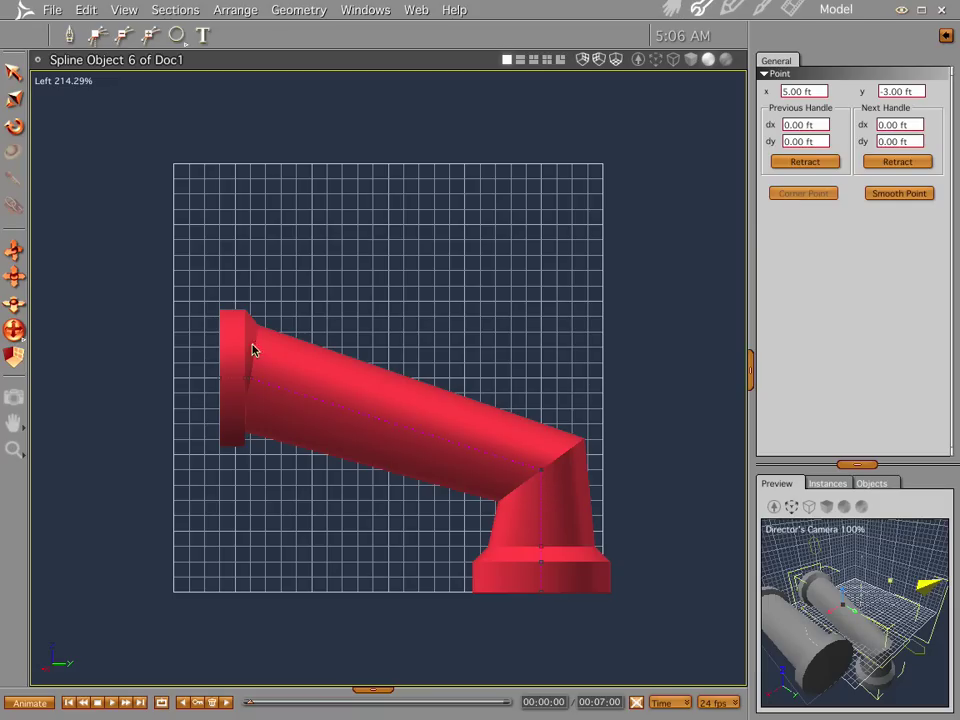
left_click_drag(190, 294, 282, 500)
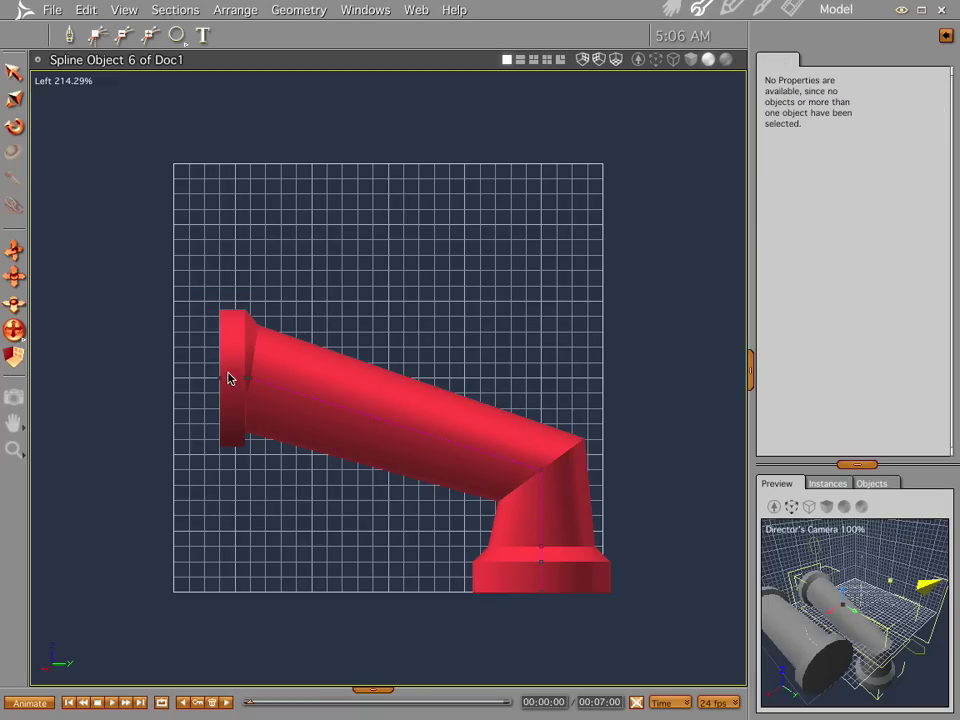
left_click_drag(219, 383, 418, 474)
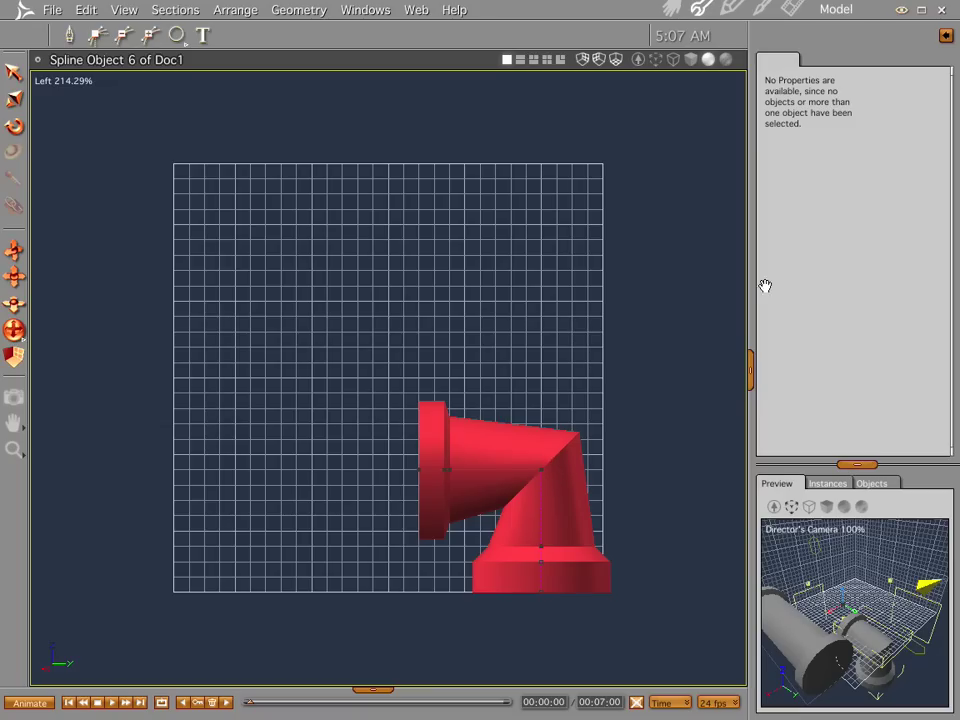
- Turn the path's corner into a smooth point and shift it to x = 4.50 ft, y = -3.00 ft
left_click(540, 477)
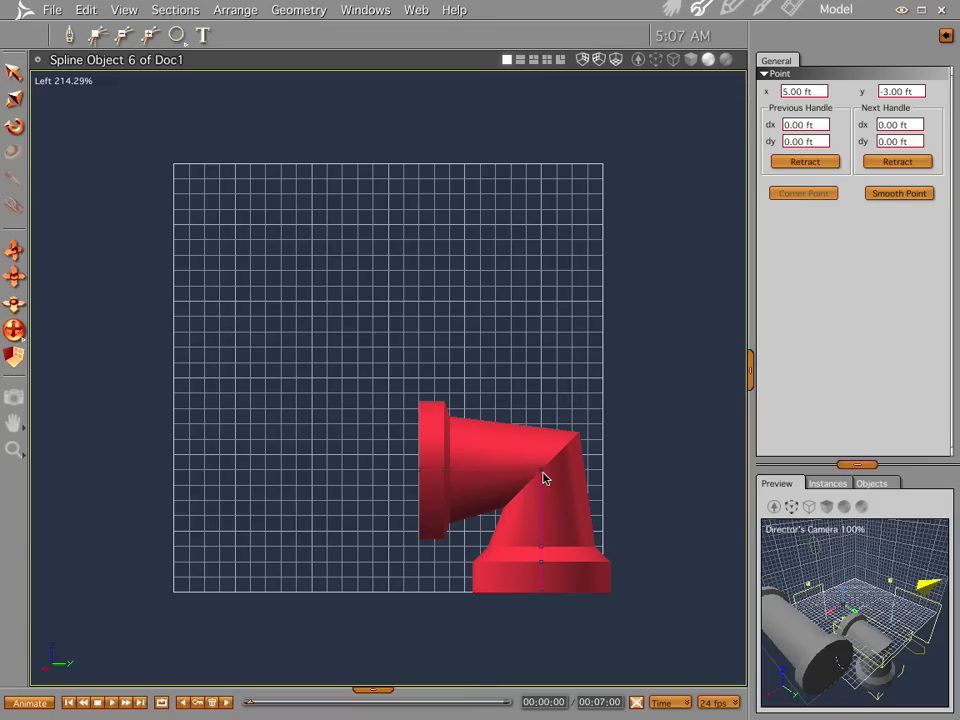
left_click(899, 194)
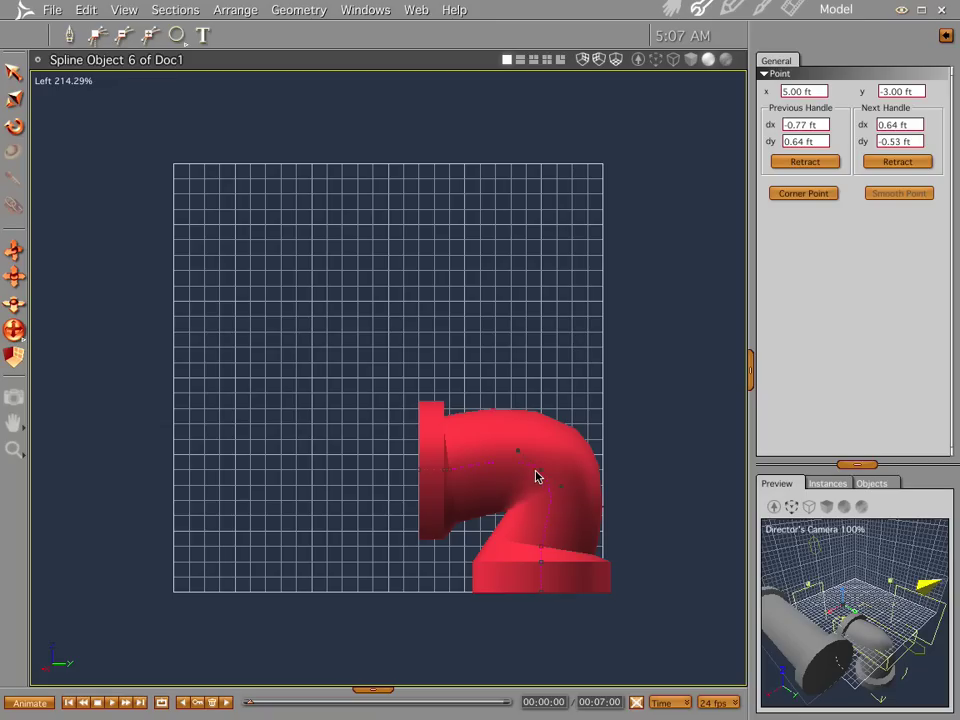
left_click_drag(536, 477, 531, 478)
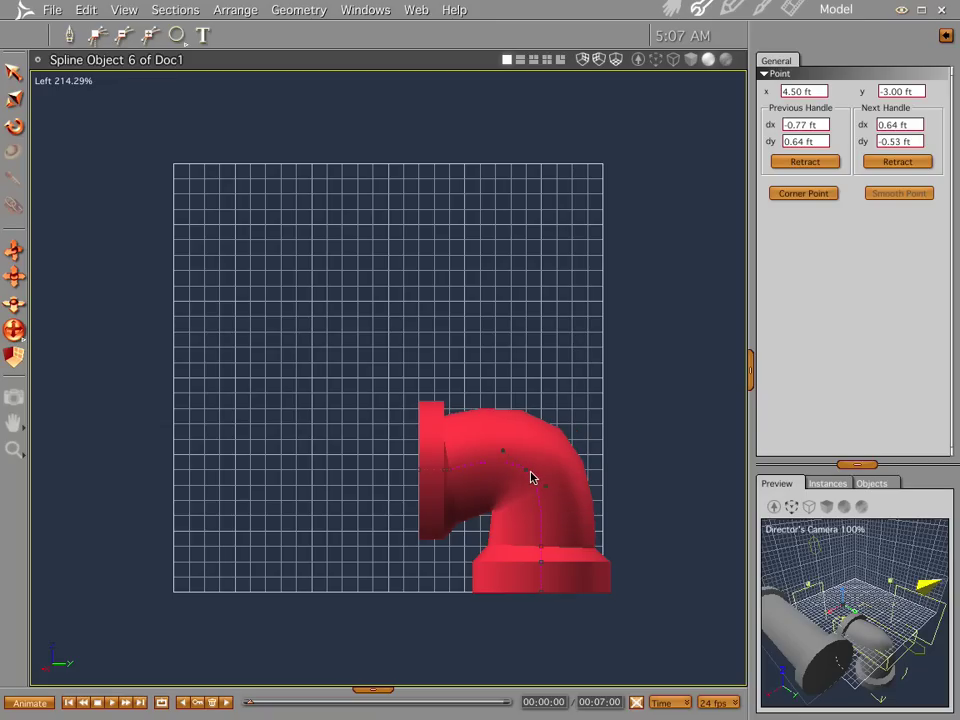
left_click_drag(531, 472, 530, 474)
- Raise the left rim's path points by about 0.5 ft and the bottom rim's two outer points by about 0.5 ft
left_click_drag(345, 339, 446, 463)
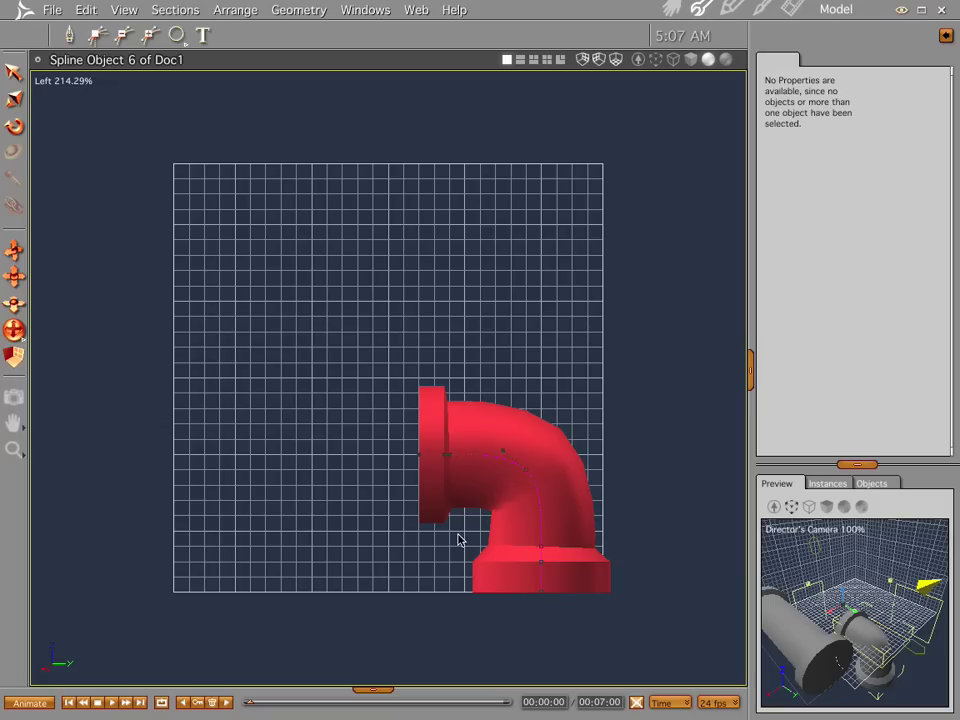
mouse_move(459, 538)
left_mouse_down()
mouse_move(539, 613)
mouse_move(626, 613)
left_mouse_up()
left_click_drag(457, 560, 610, 606)
left_click_drag(539, 568, 541, 555)
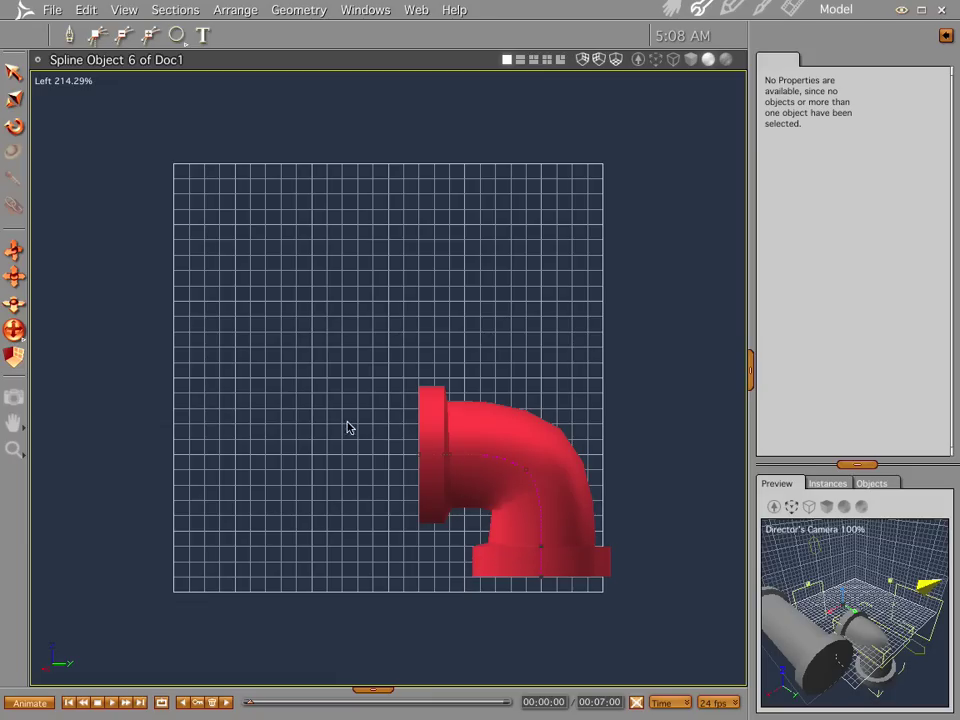
- Set the grid spacing to 0.02 ft and fine-tune the bend point to x = 4.32 ft, y = -3.12 ft
left_click(524, 477)
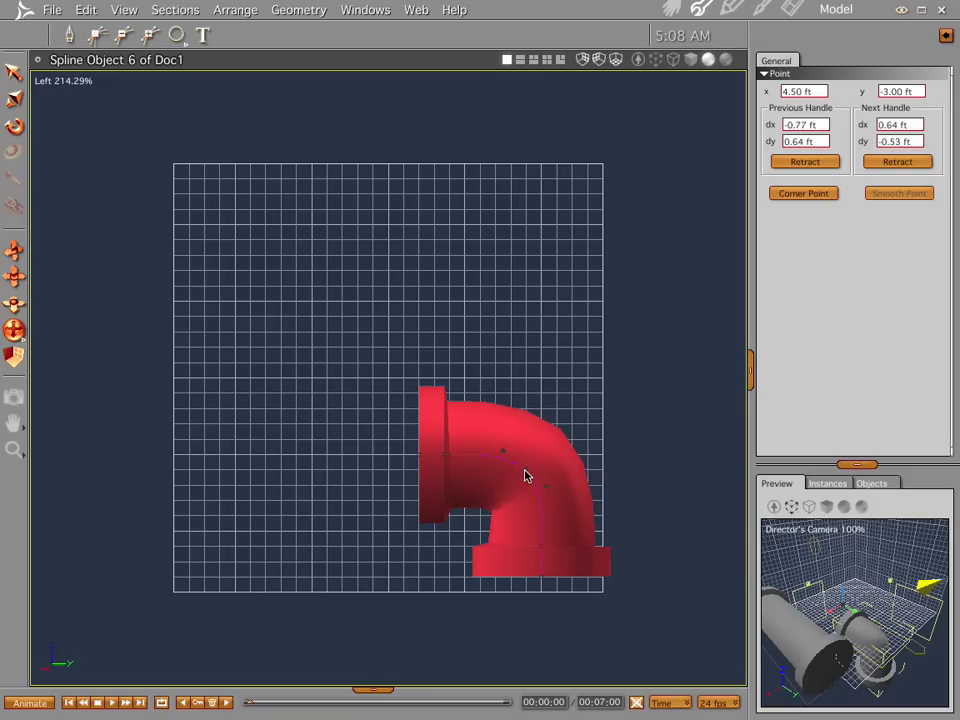
mouse_move(527, 477)
left_mouse_down()
mouse_move(536, 477)
mouse_move(508, 476)
mouse_move(522, 481)
left_mouse_up()
key("ctrl+j")
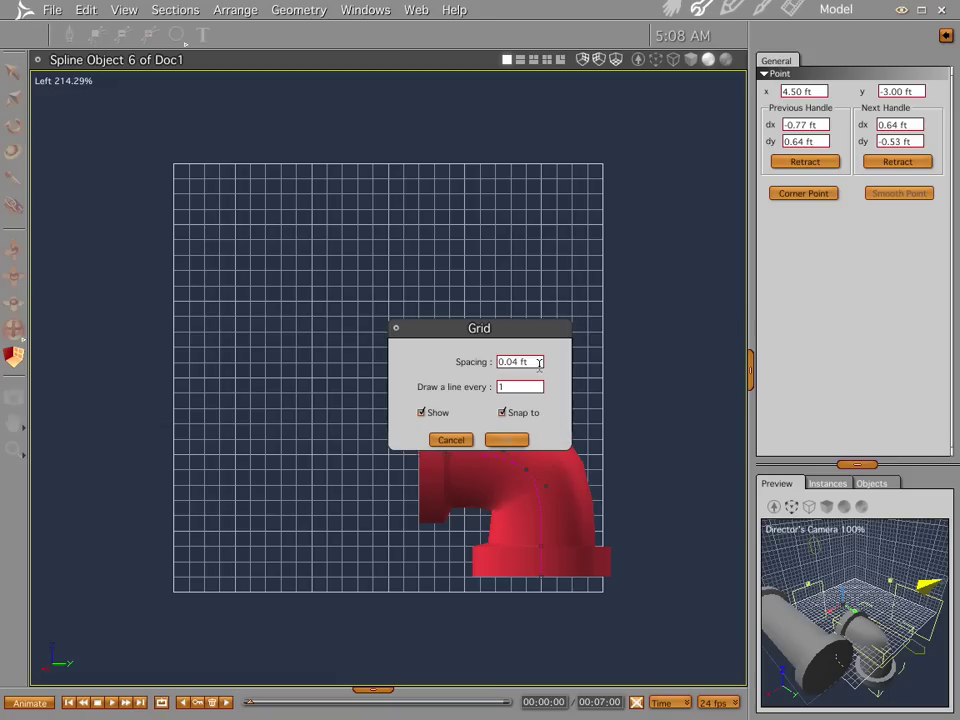
left_click_drag(539, 364, 466, 352)
left_click(516, 362)
key("BackSpace")
type("2")
key("Return")
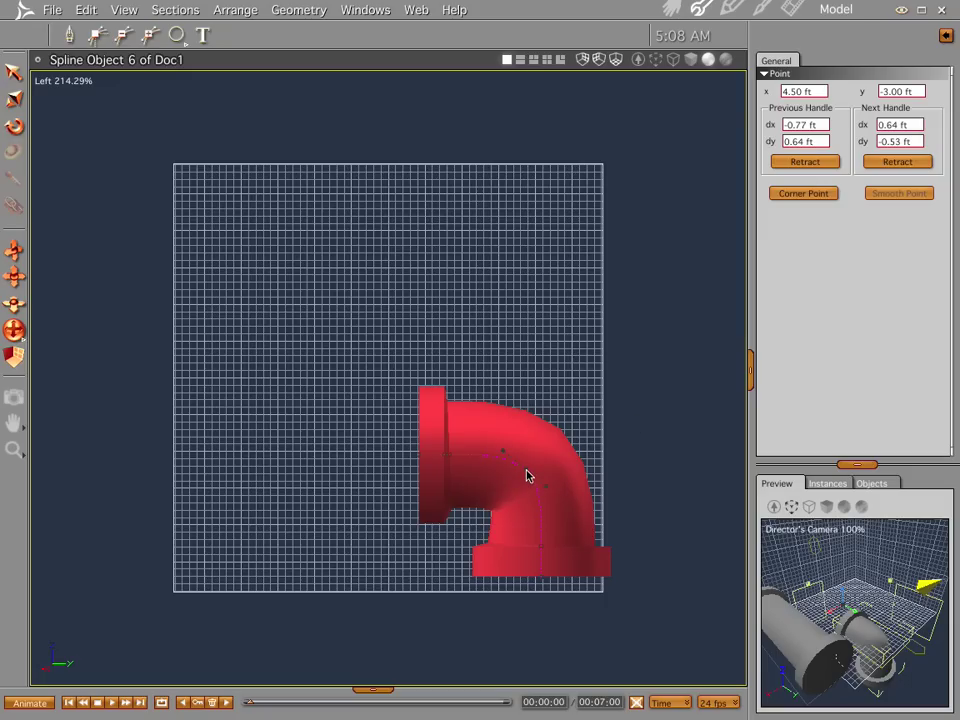
left_click_drag(529, 476, 520, 475)
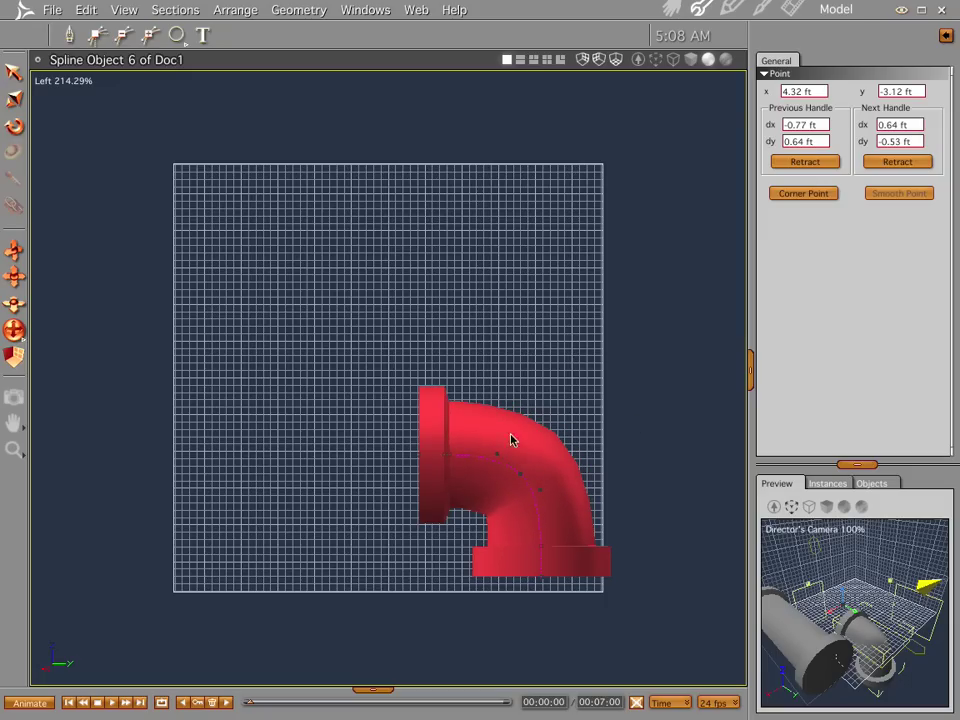
- Return to the assembled scene and raise the elbow pipe until its lower rim stands above the floor grid
left_click(671, 9)
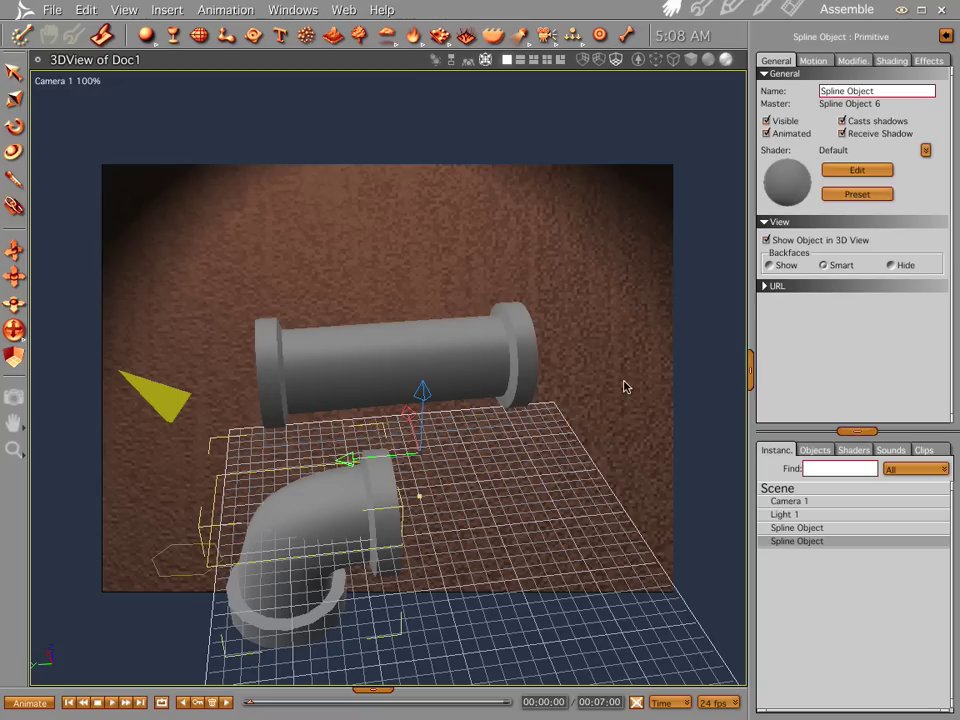
left_click_drag(423, 401, 417, 242)
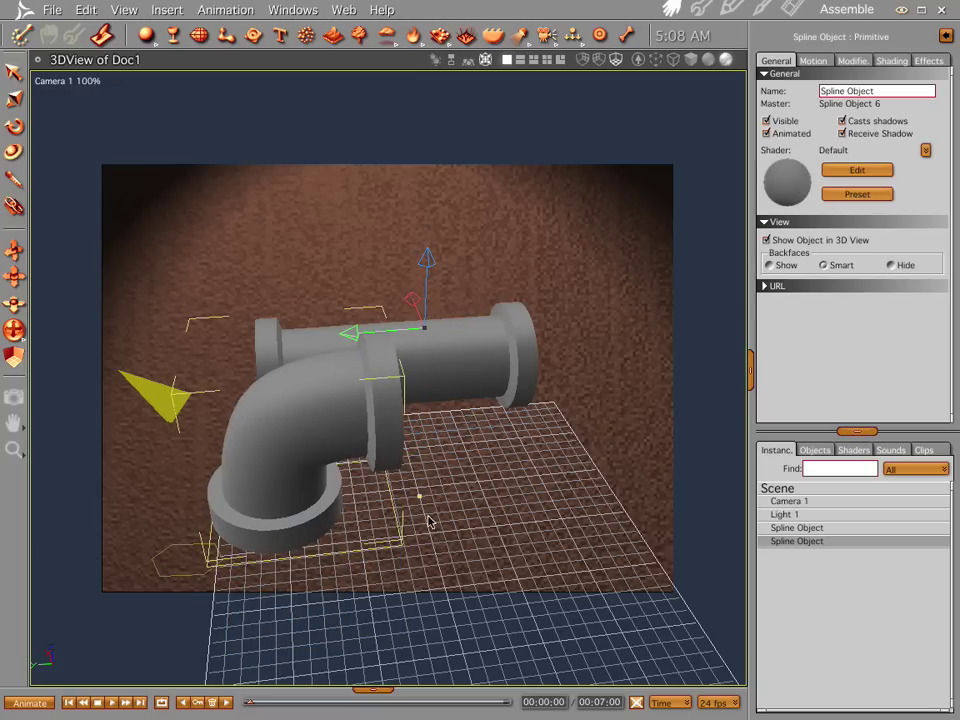
middle_click_drag(435, 518, 424, 478)
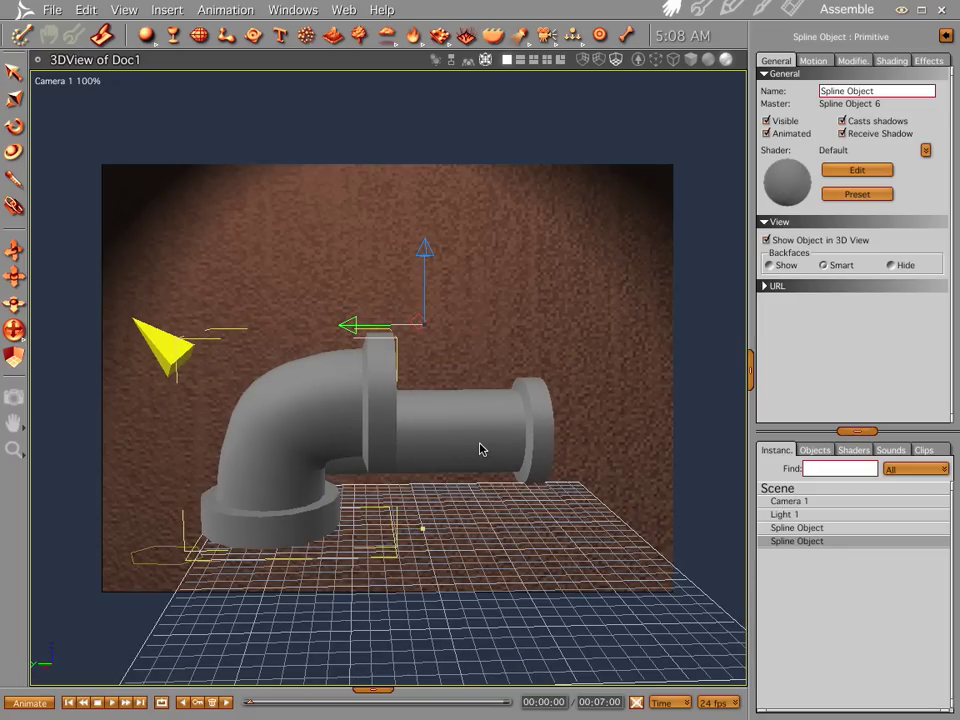
middle_click_drag(470, 460, 489, 527)
- Move the straight pipe forward, along the y axis and sideways until its near rim meets the elbow's upper rim
left_click(479, 312)
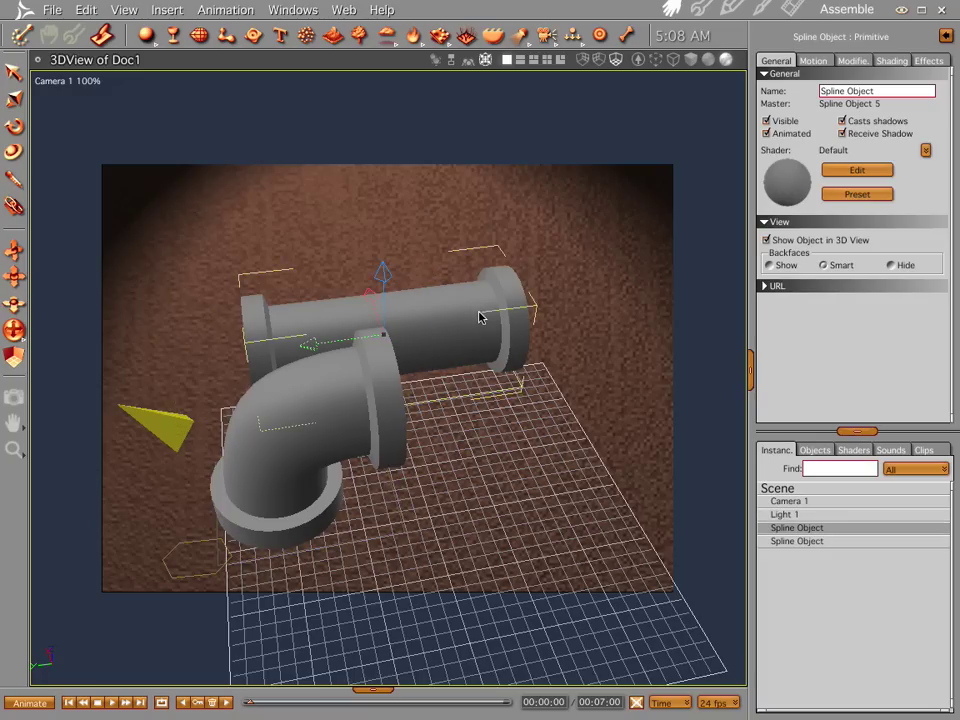
left_click_drag(377, 272, 410, 310)
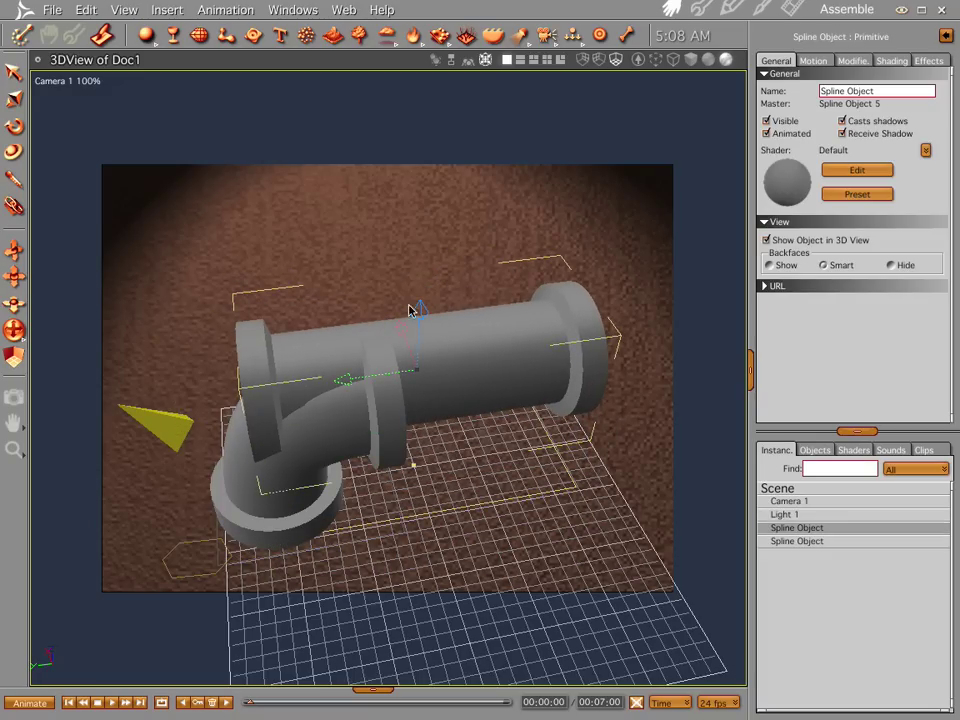
left_click_drag(343, 379, 477, 367)
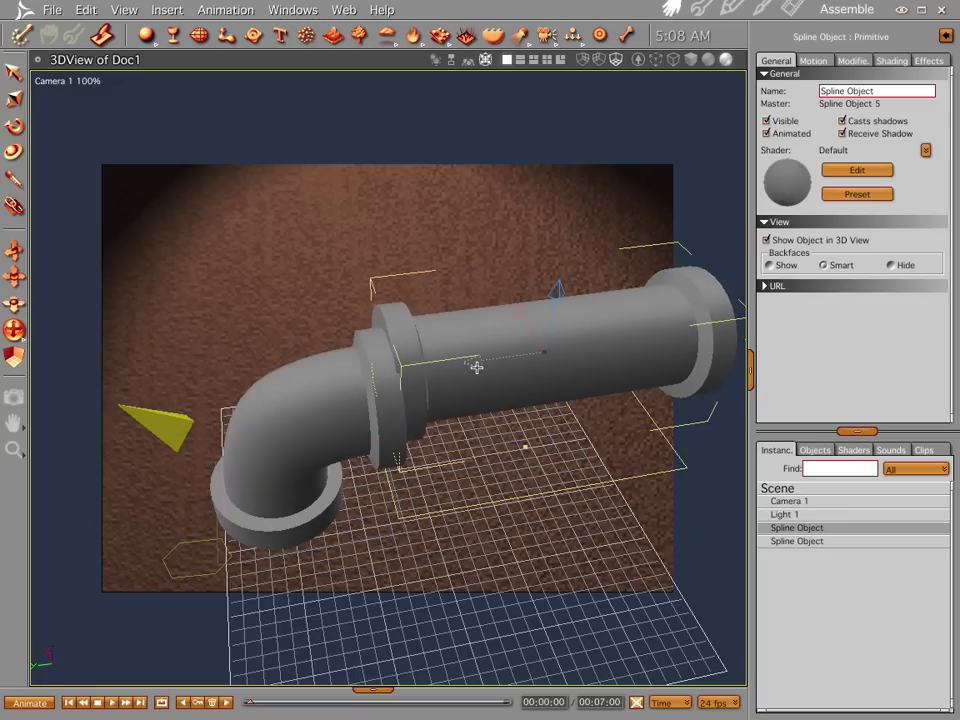
left_click_drag(515, 309, 522, 404)
middle_click_drag(522, 404, 381, 399)
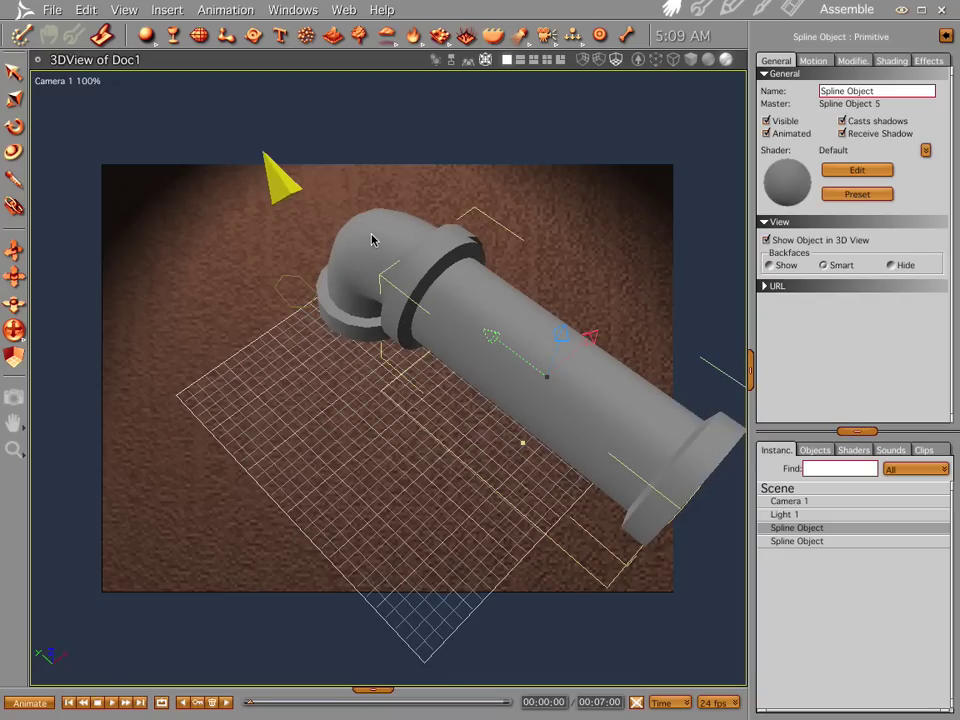
- Align the straight pipe and the elbow by their hot points with 0.00 ft spacing
left_click(371, 239, "shift")
key("ctrl+k")
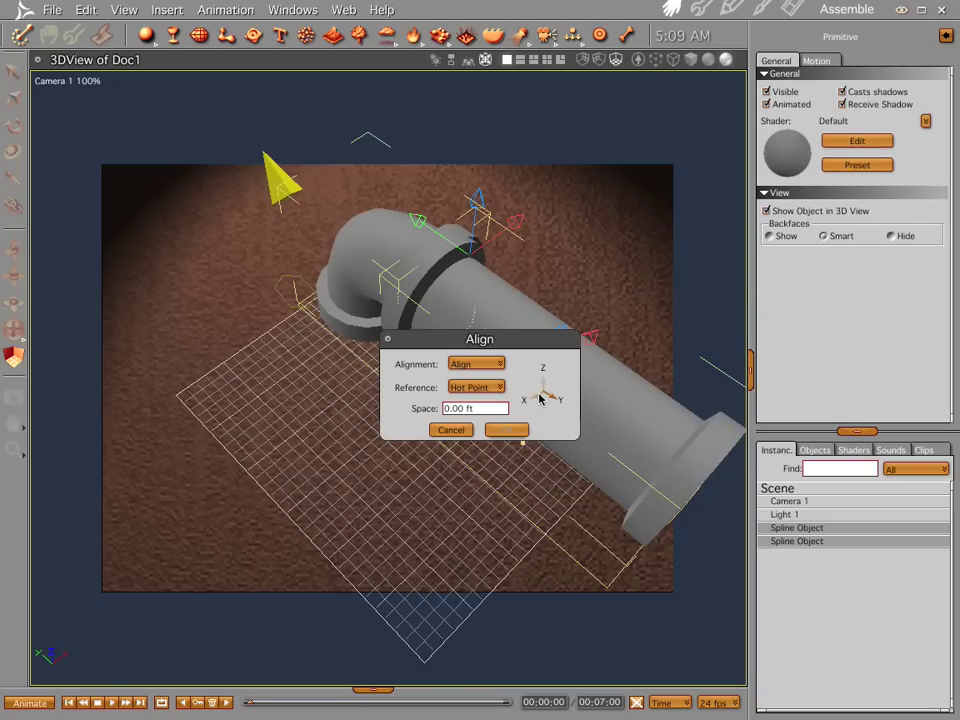
left_click(508, 430)
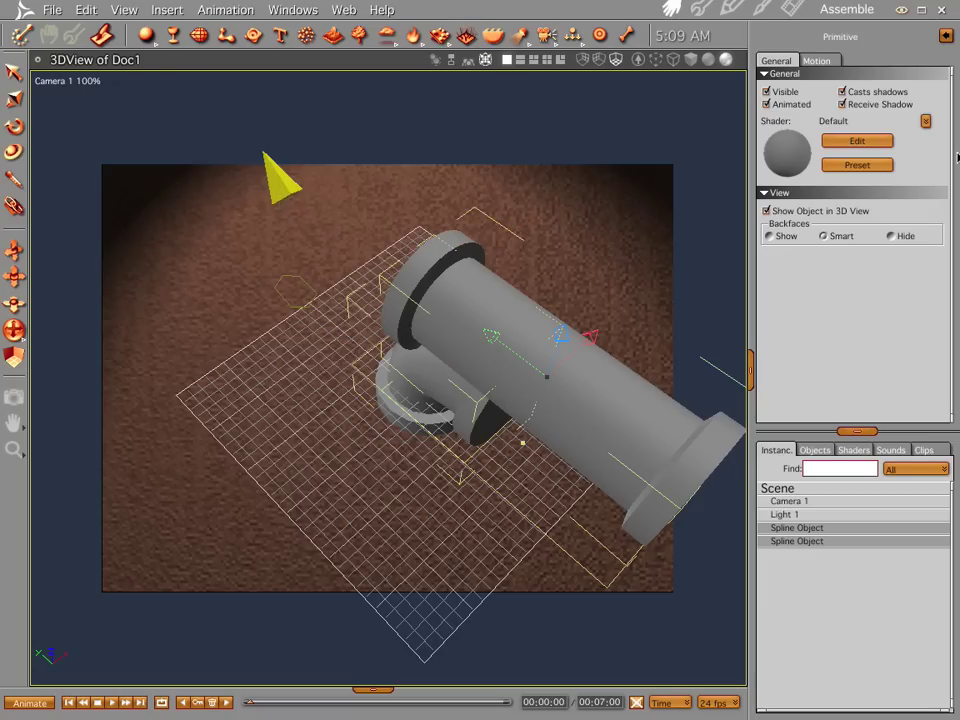
- Move the straight pipe and the elbow onto their own hot points in the transform settings
left_click(816, 61)
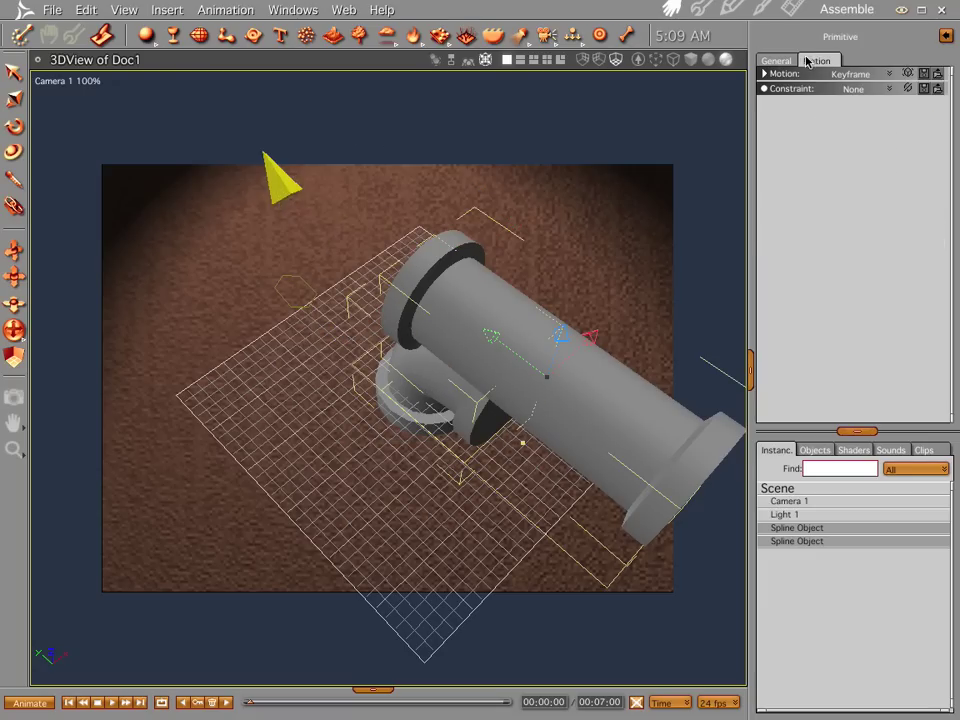
left_click(656, 261)
left_click(591, 401)
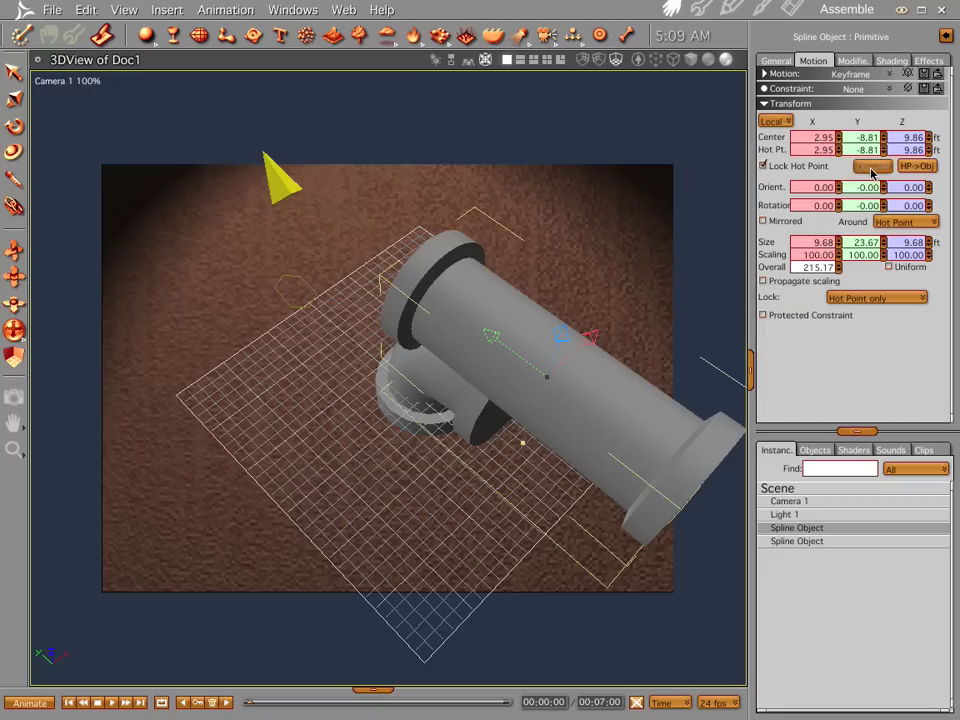
left_click(818, 543)
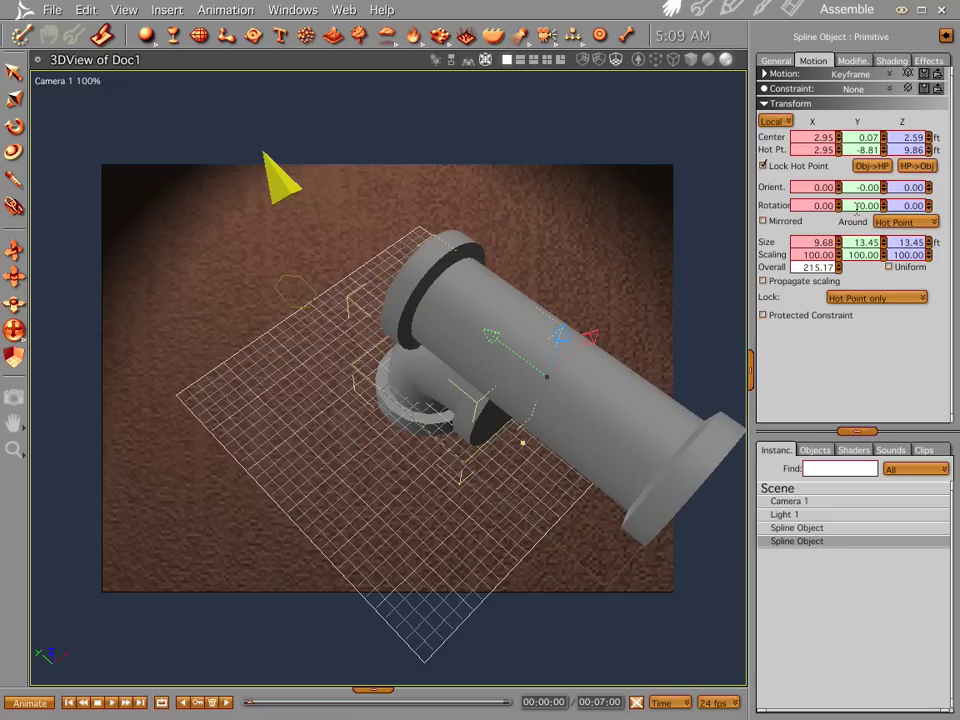
left_click(871, 168)
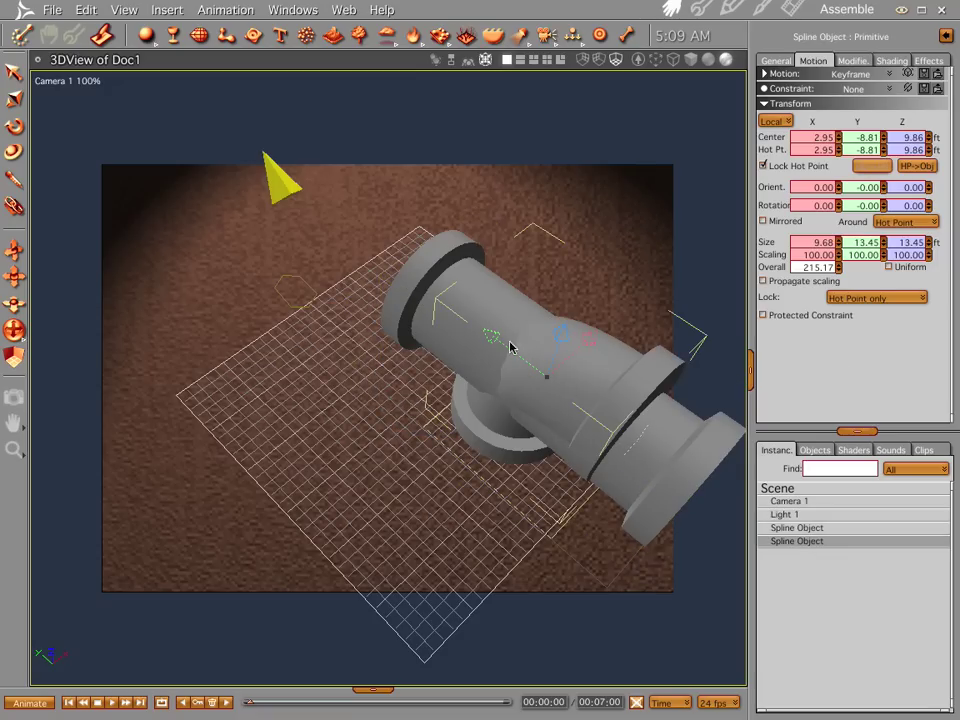
- Slide the elbow to y = 9.63 ft at the straight pipe's end and raise the straight pipe to z = 11.78 ft
left_click_drag(487, 333, 318, 212)
middle_click_drag(405, 368, 441, 341)
left_click(541, 243)
left_click_drag(613, 183, 610, 157)
middle_click_drag(531, 326, 589, 327)
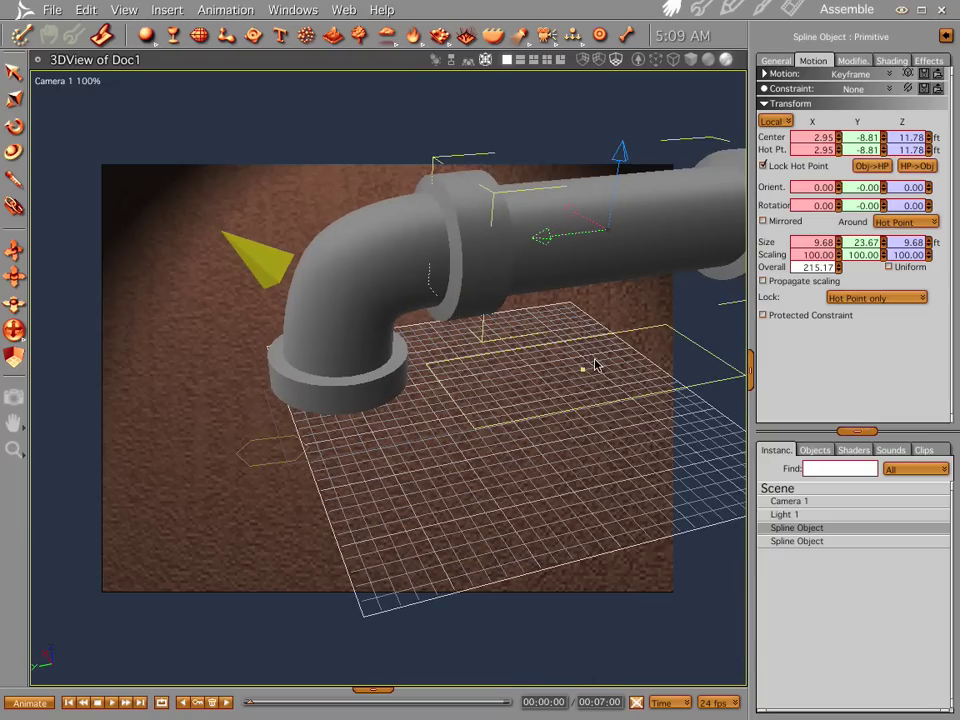
- Render the joined pipes, return to the assembled scene and select the elbow
key("ctrl+r")
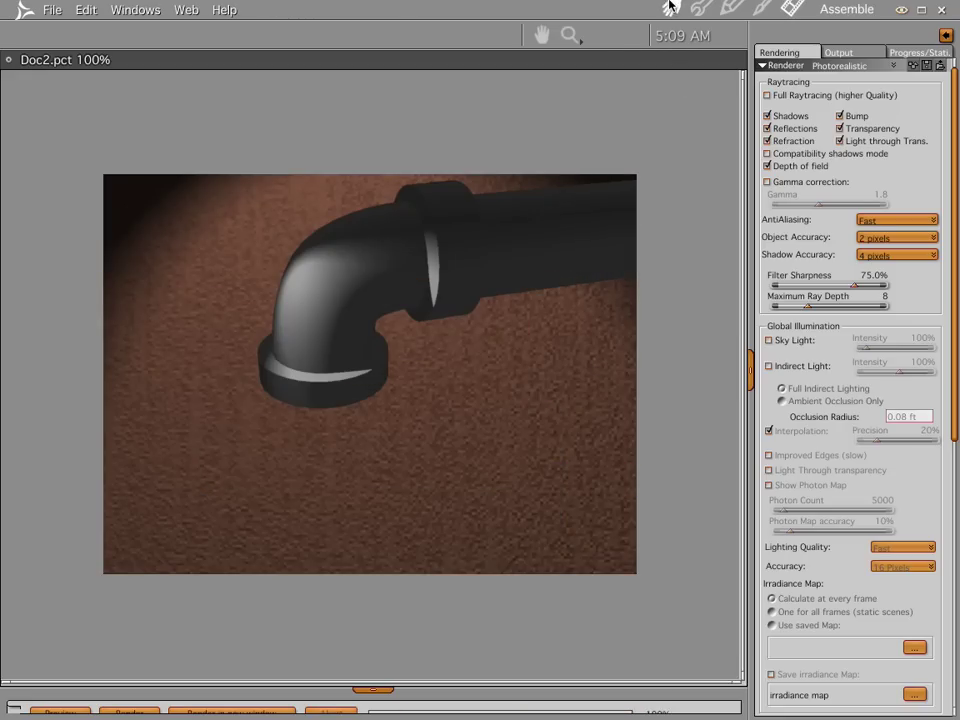
left_click(669, 8)
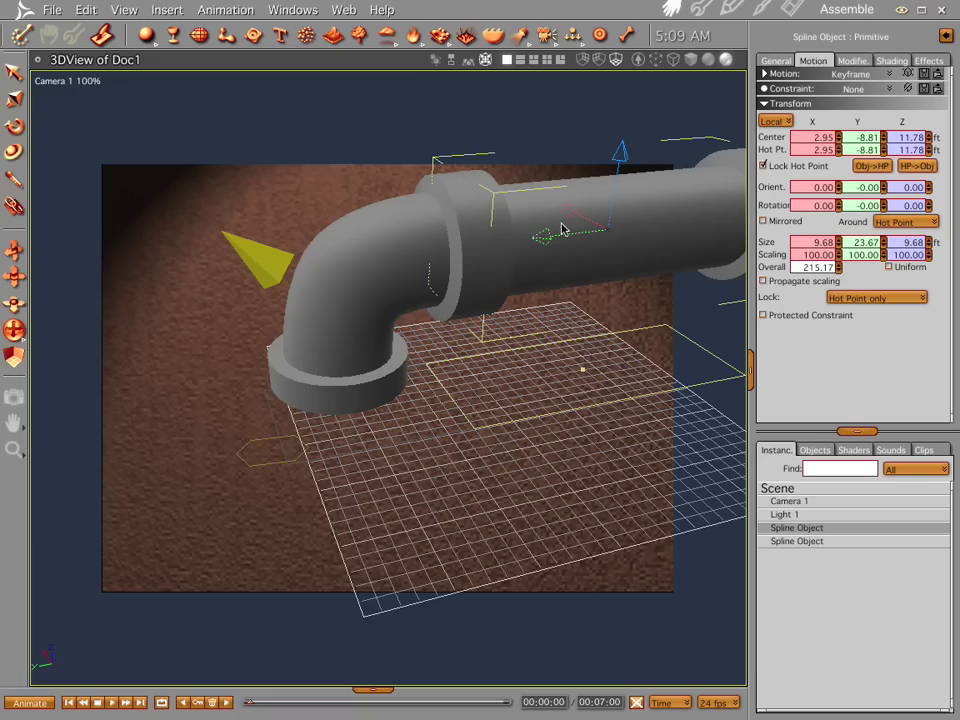
left_click(399, 261)
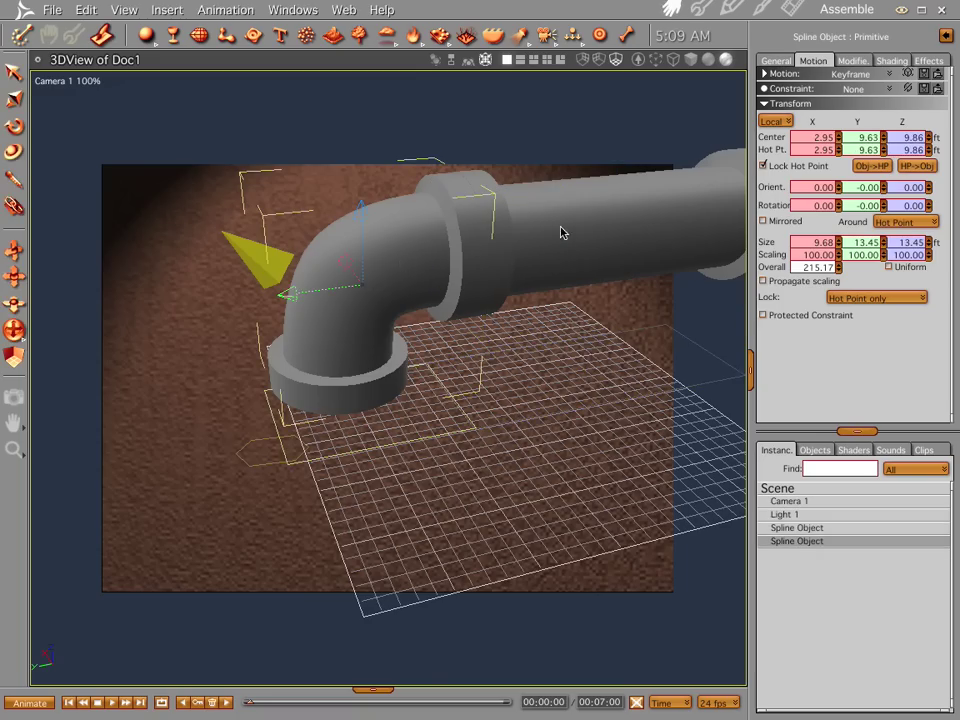
- Show the object browser and rename the straight spline object "Straight pipe"
left_click(372, 689)
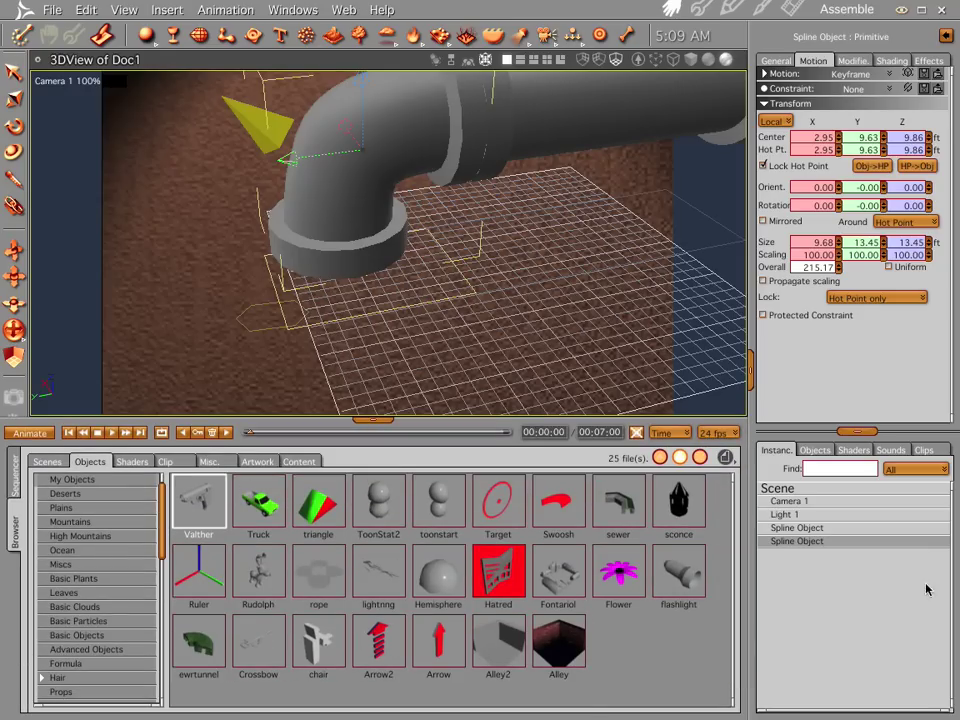
left_click(791, 528)
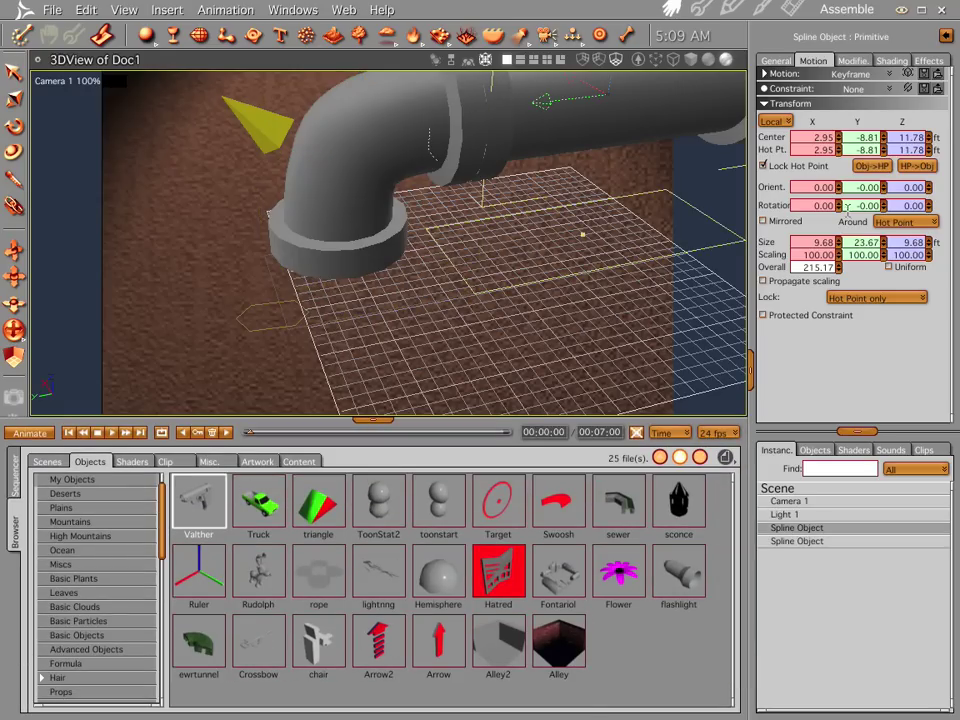
left_click(776, 61)
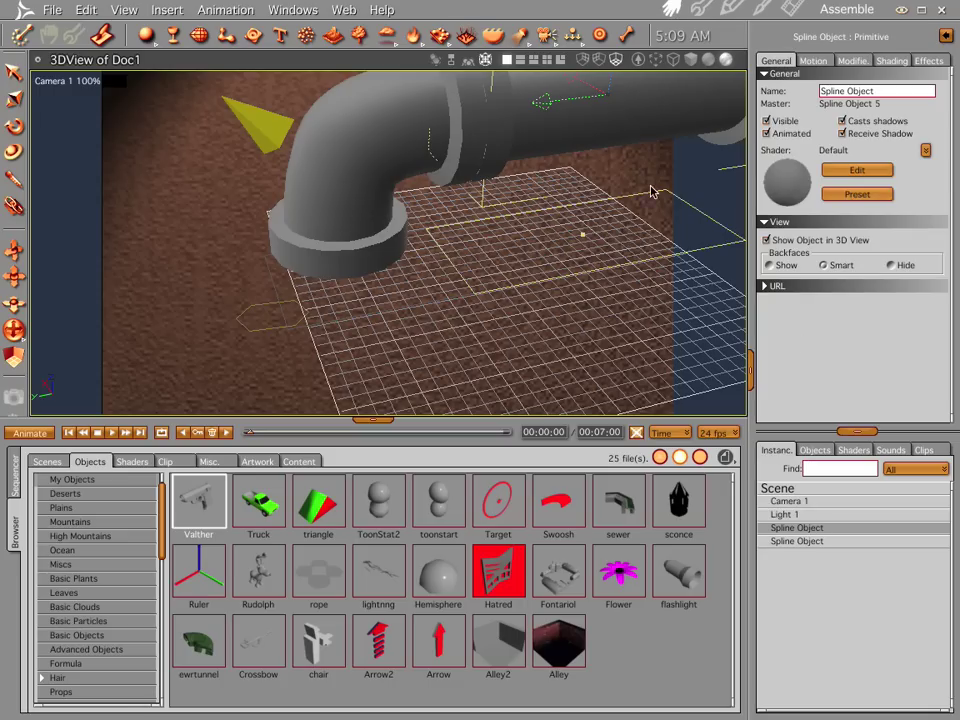
left_click_drag(885, 93, 675, 66)
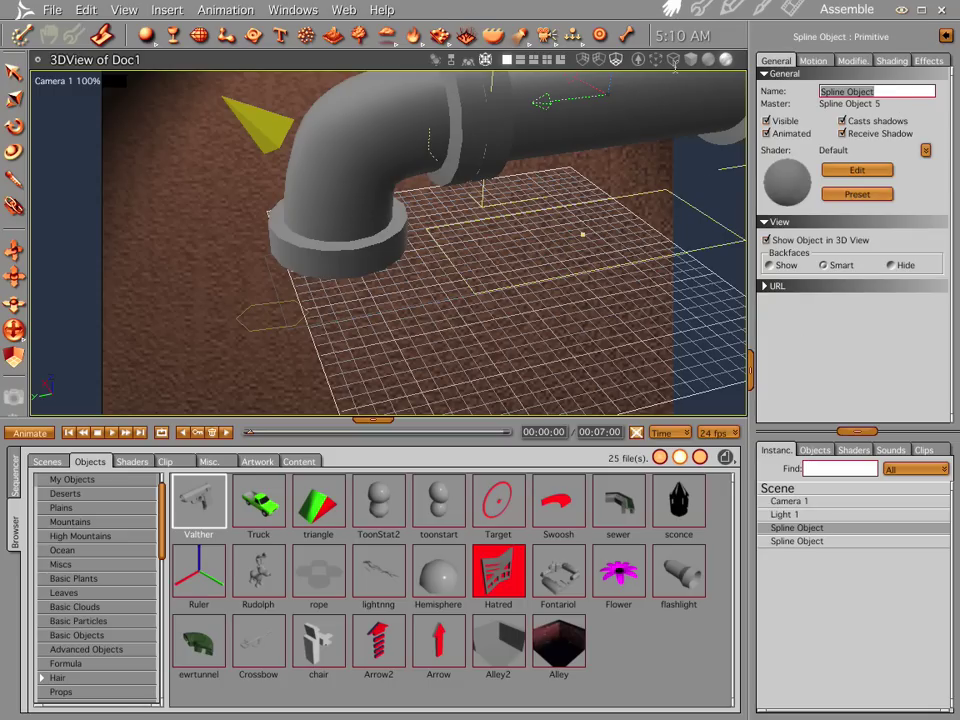
type("Straight pipe")
key("Return")
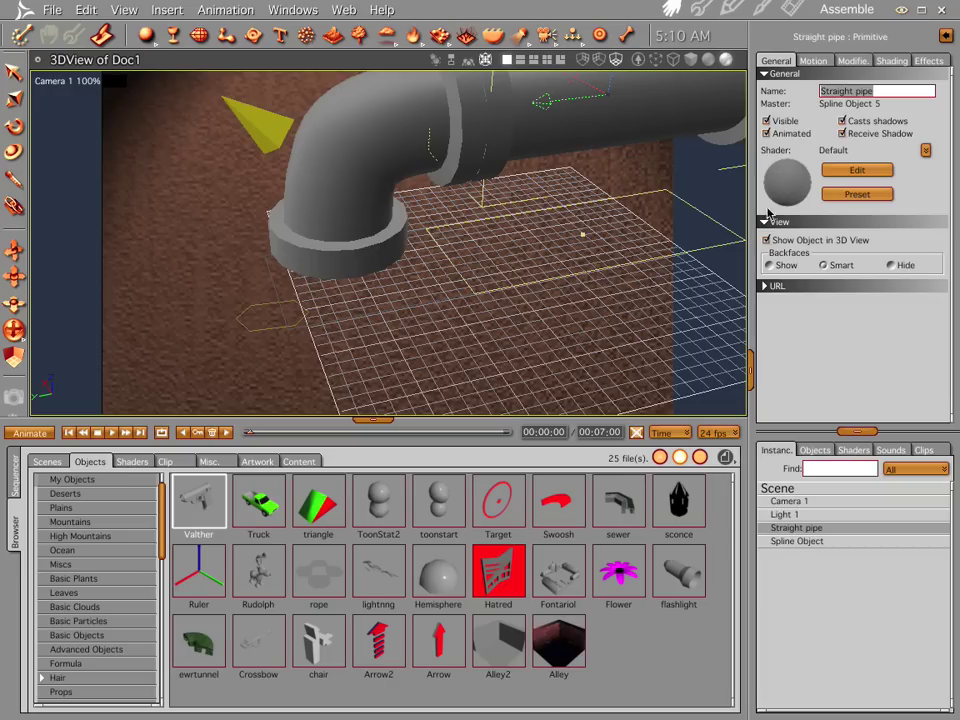
- Rename the elbow spline object "Bent Pipe"
left_click(824, 544)
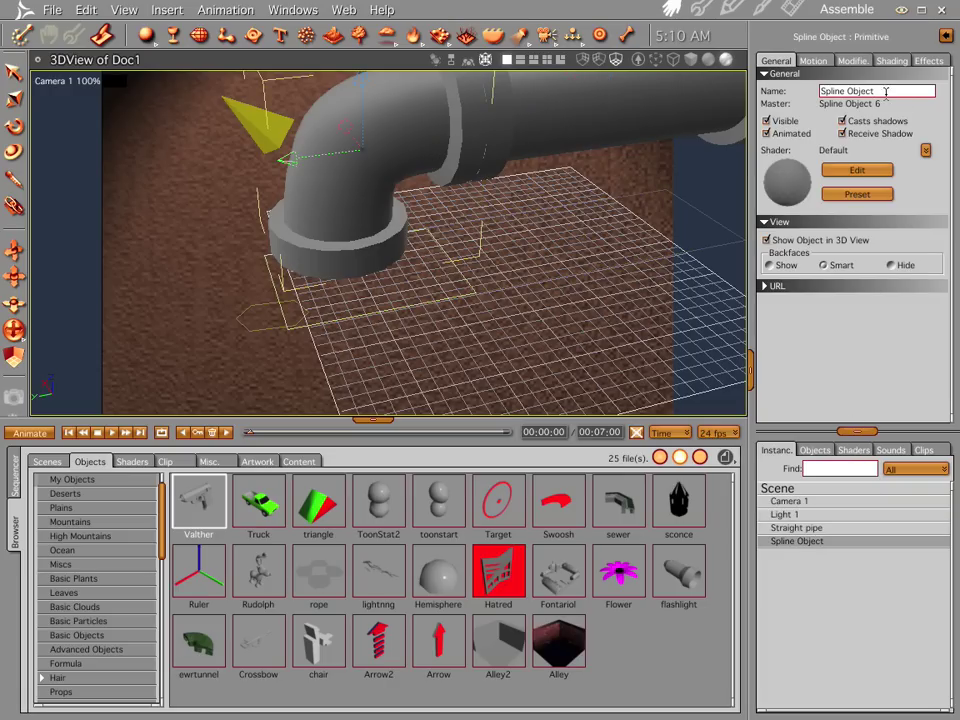
type("Bent Pipe")
key("Return")
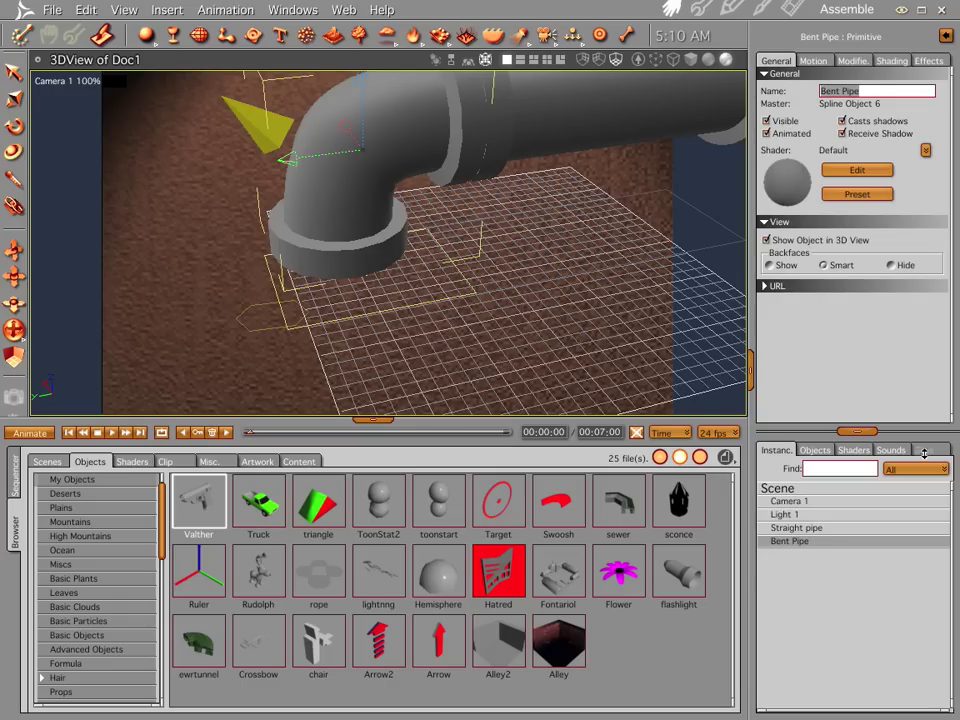
- Save Straight pipe and Bent Pipe as reusable objects in the My Objects browser folder
left_click_drag(802, 535, 596, 521)
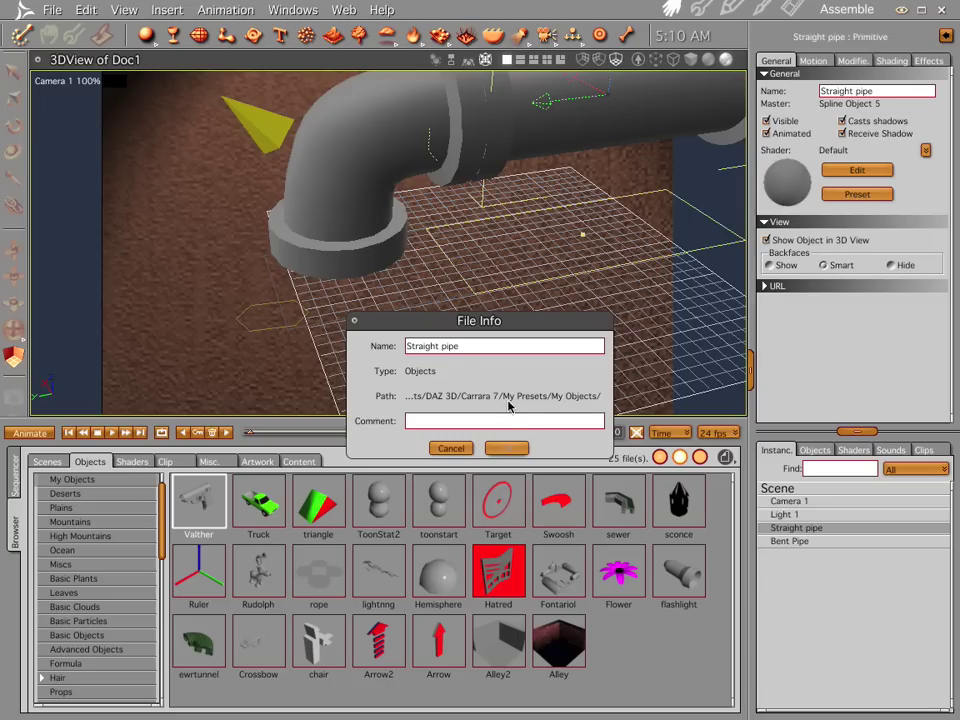
left_click(509, 448)
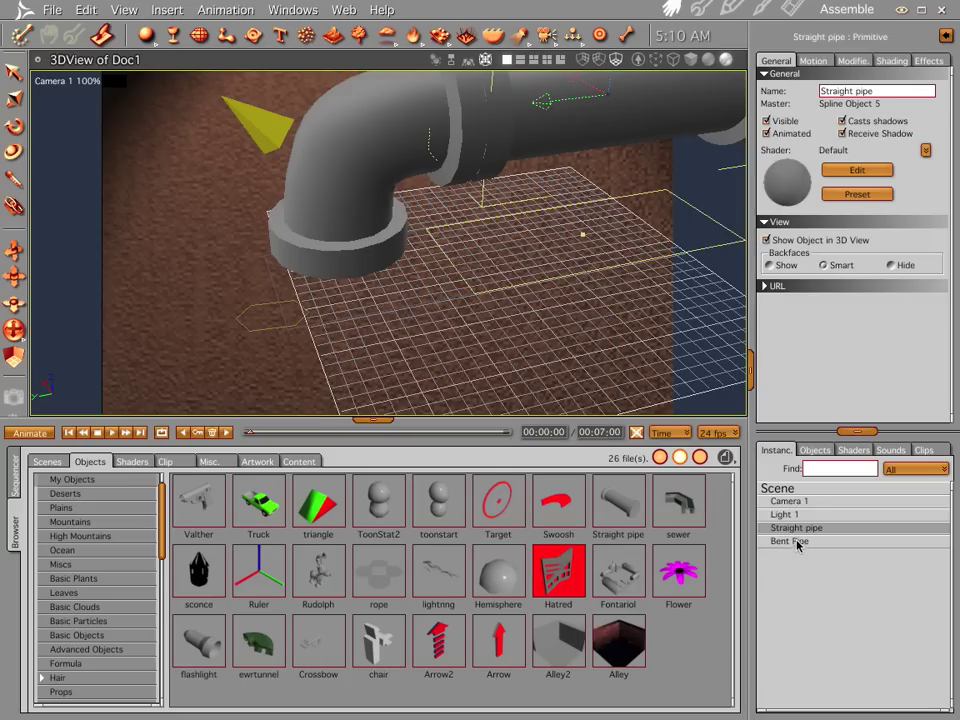
left_click(797, 541)
left_click_drag(797, 541, 686, 648)
left_click(507, 448)
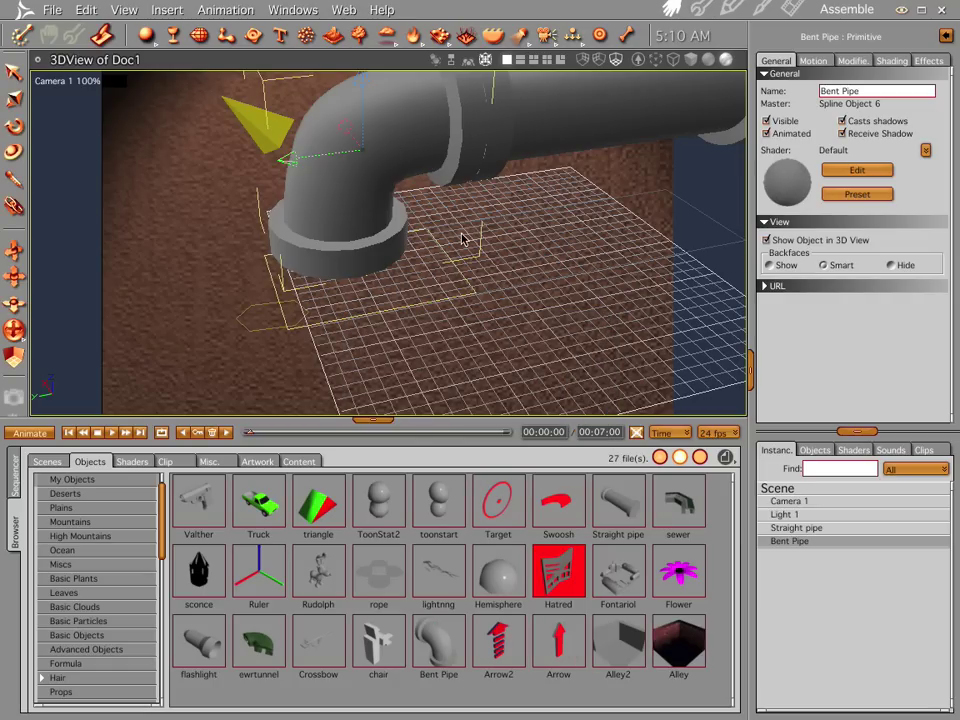
- Hide the object browser and the properties area, and delete the straight pipe from the scene
left_click(383, 420)
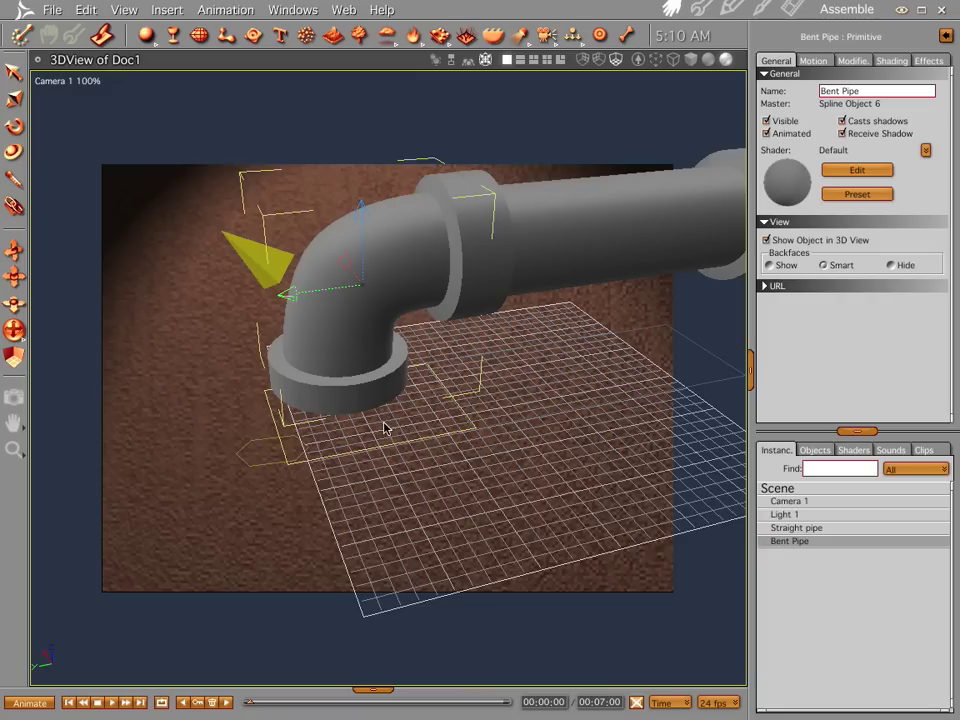
left_click(752, 365)
left_click(695, 208)
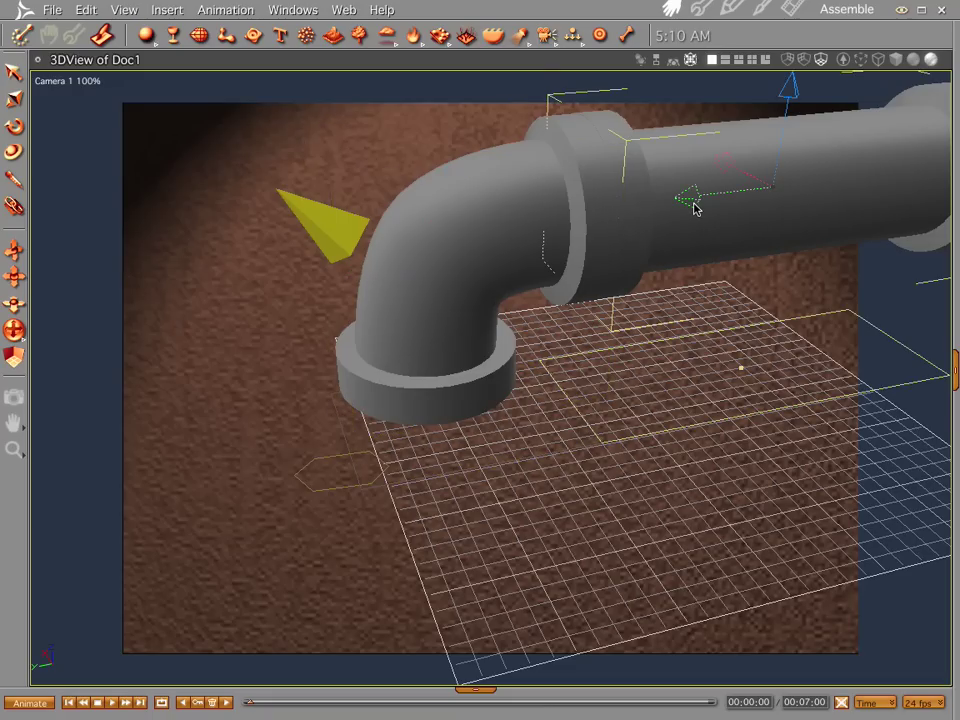
key("Delete")
- Duplicate the bent pipe twice to form a row of three evenly offset elbows coming toward the camera
left_click(496, 244)
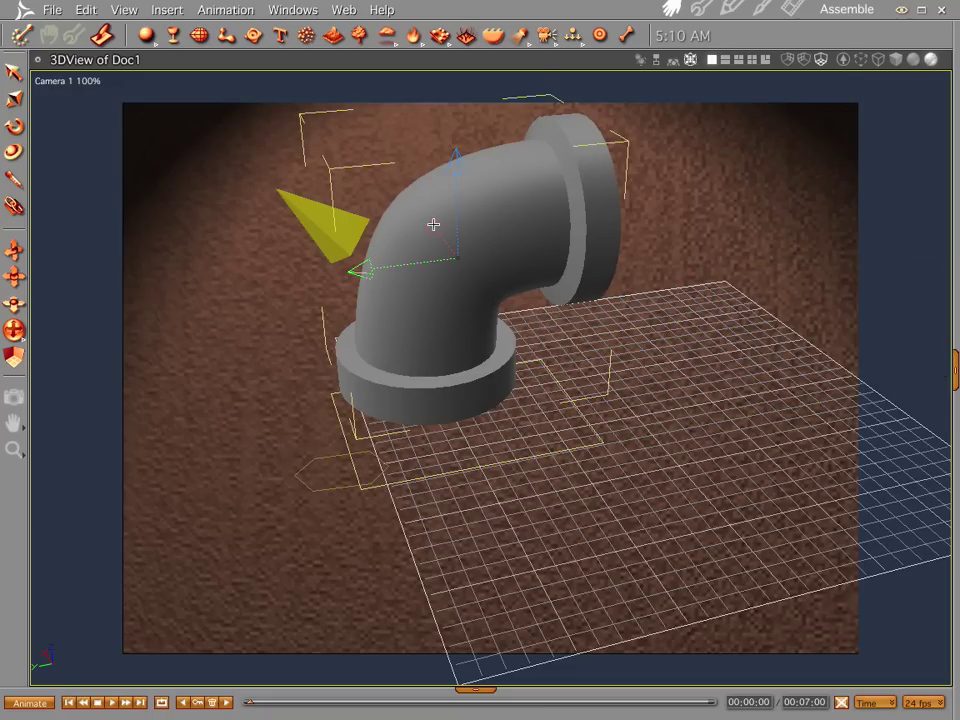
mouse_move(433, 223)
left_mouse_down()
mouse_move(369, 164)
mouse_move(424, 220)
left_mouse_up()
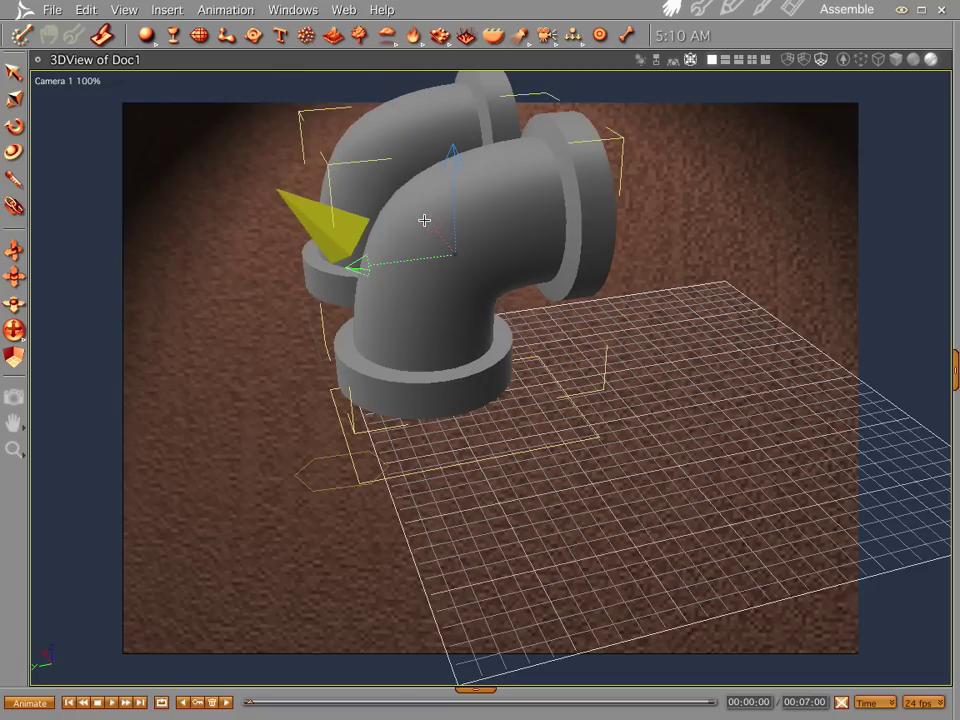
key("ctrl+d")
- Render the scene with the three bent pipes
key("ctrl+r")
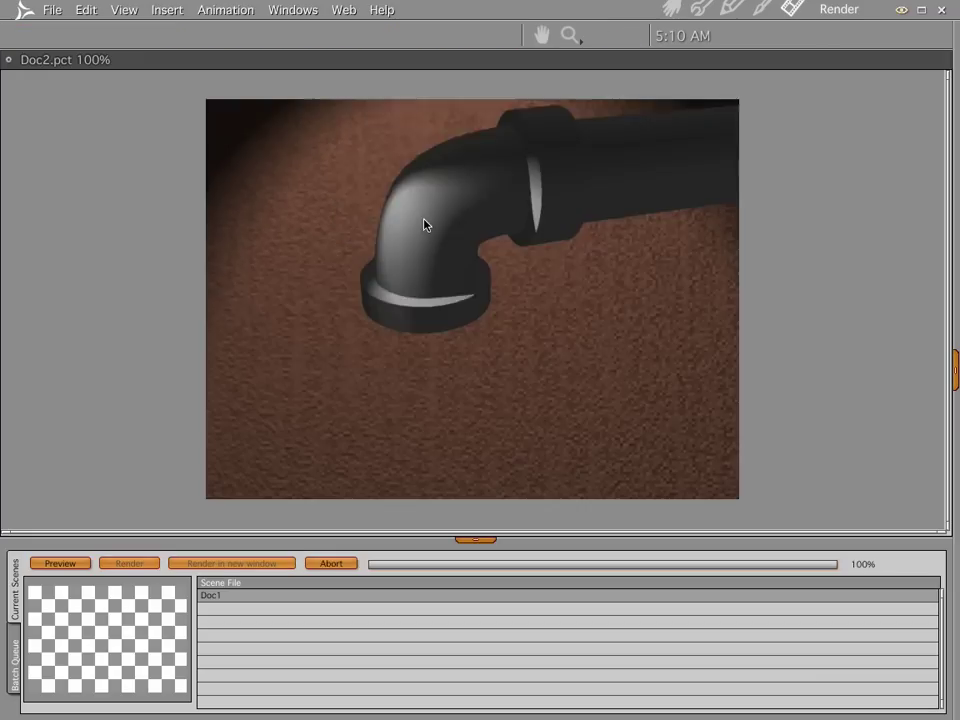
left_click(672, 10)
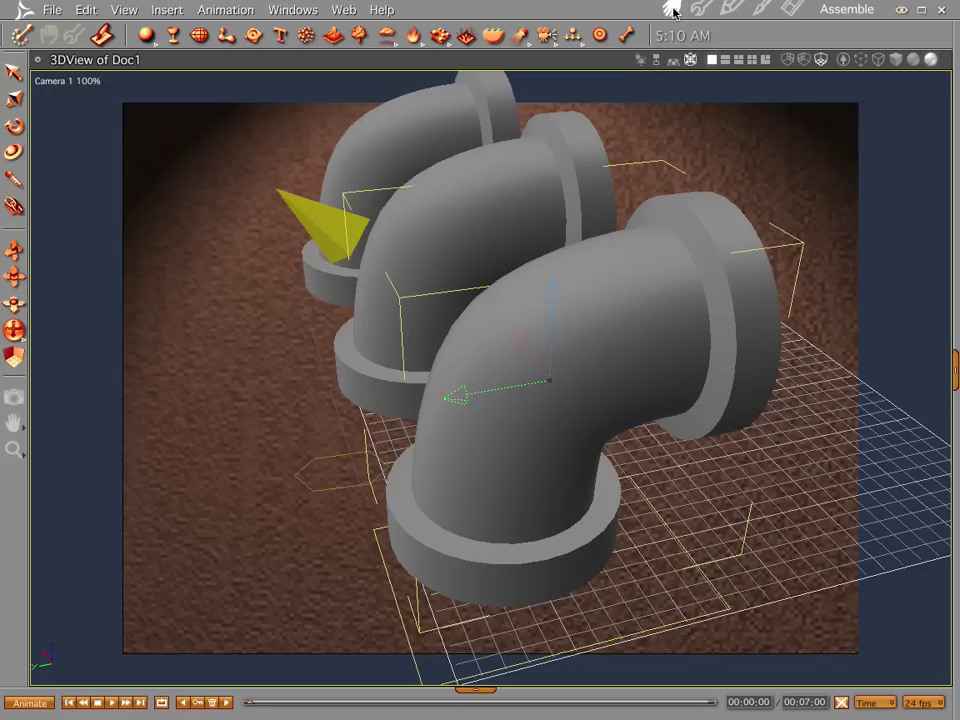
key("ctrl+r")
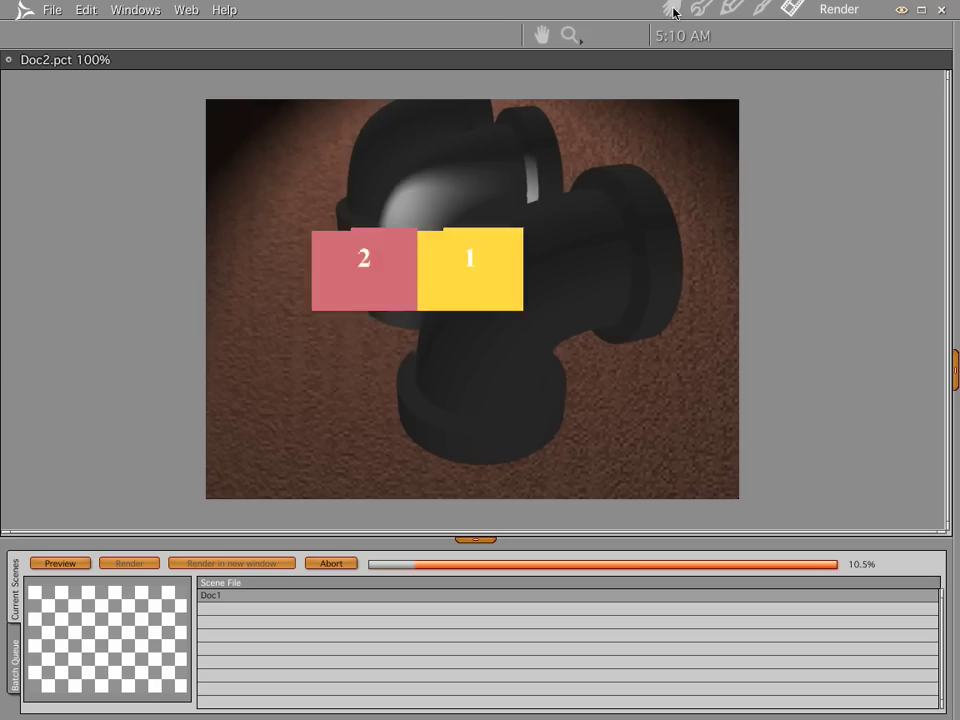